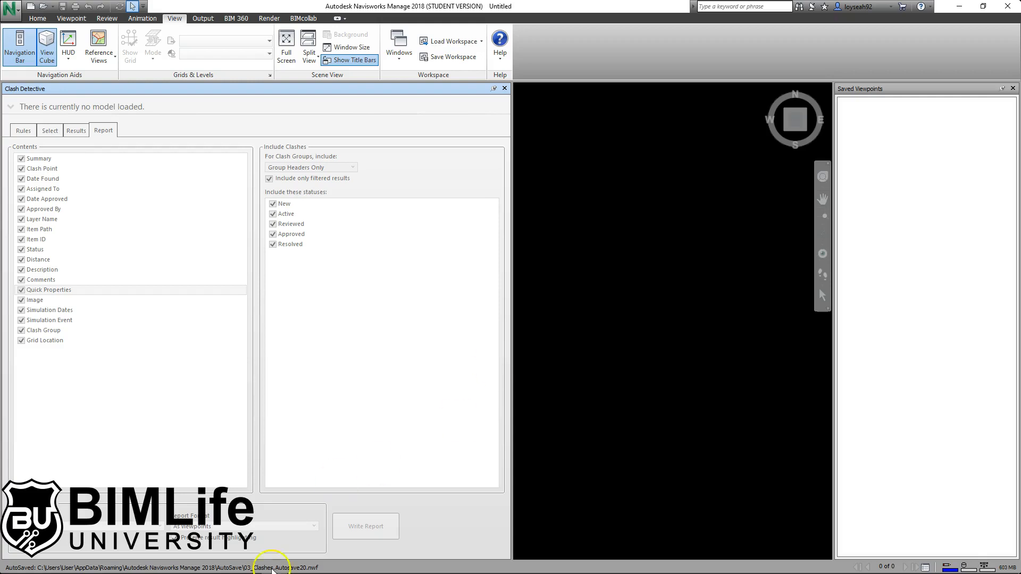
# In File Explorer, go to folder 5 of the Naviswork training files and open the Office_Timeliner file set in Navisworks
pyautogui.click(193, 557)
pyautogui.click(162, 513)
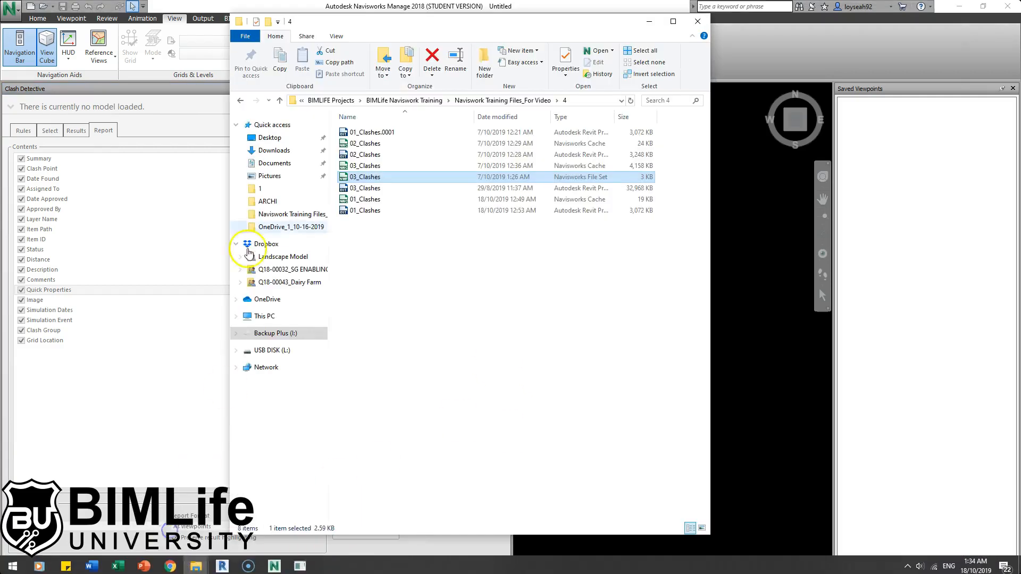
pyautogui.click(502, 100)
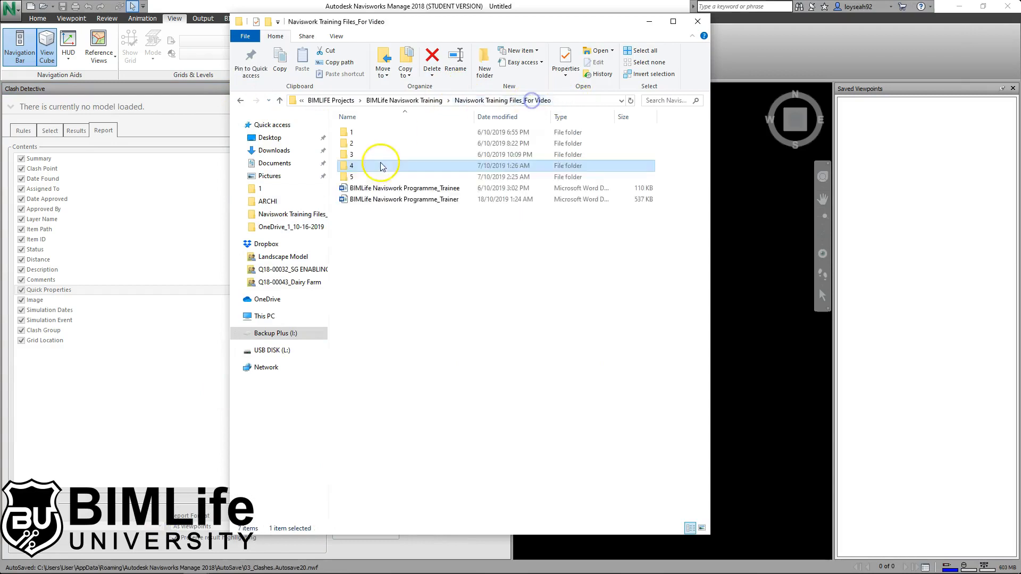
pyautogui.doubleClick(371, 177)
pyautogui.moveTo(309, 17); pyautogui.dragTo(94, 27)
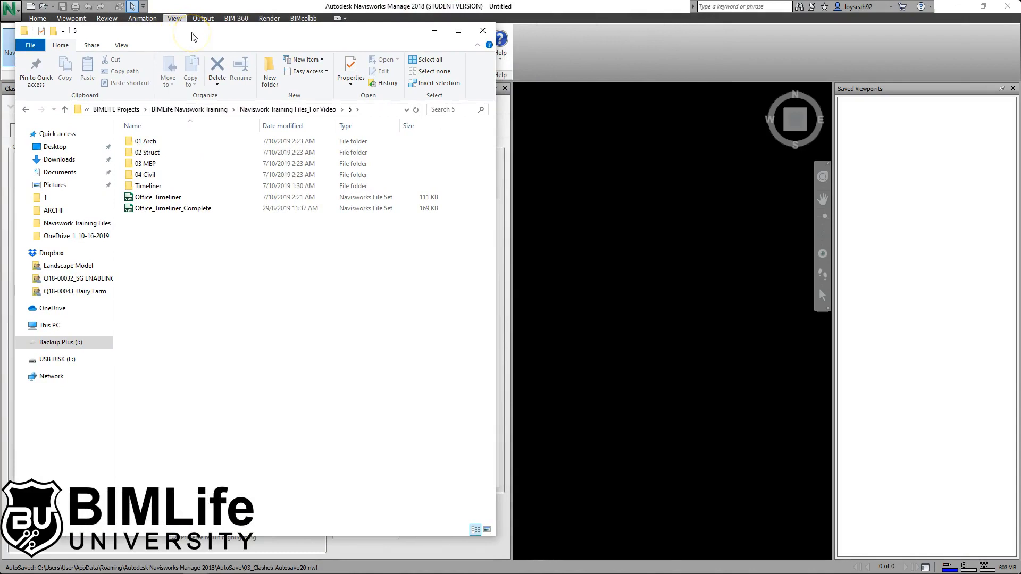
pyautogui.click(204, 39)
pyautogui.click(195, 42)
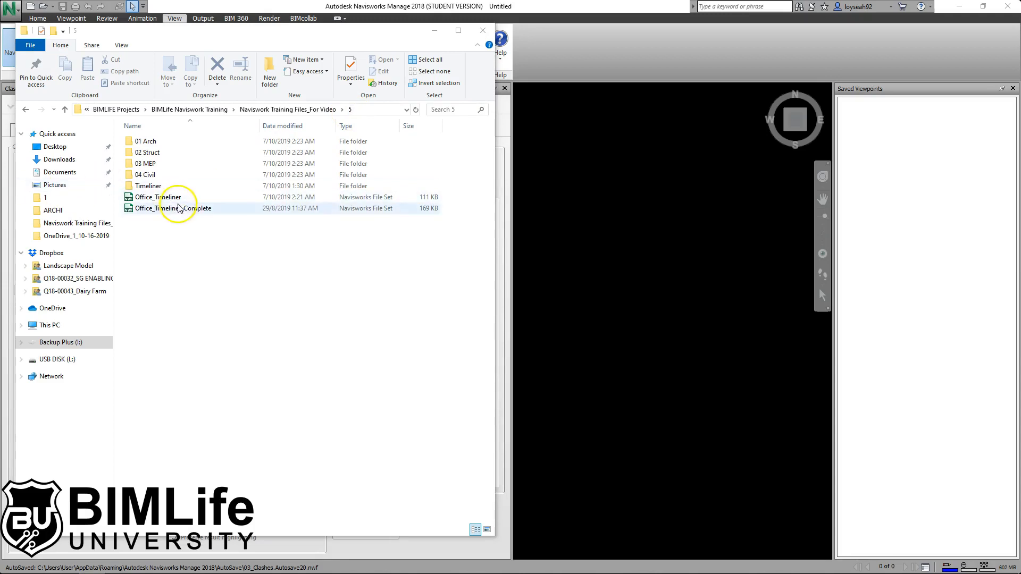
pyautogui.click(158, 200)
pyautogui.doubleClick(157, 200)
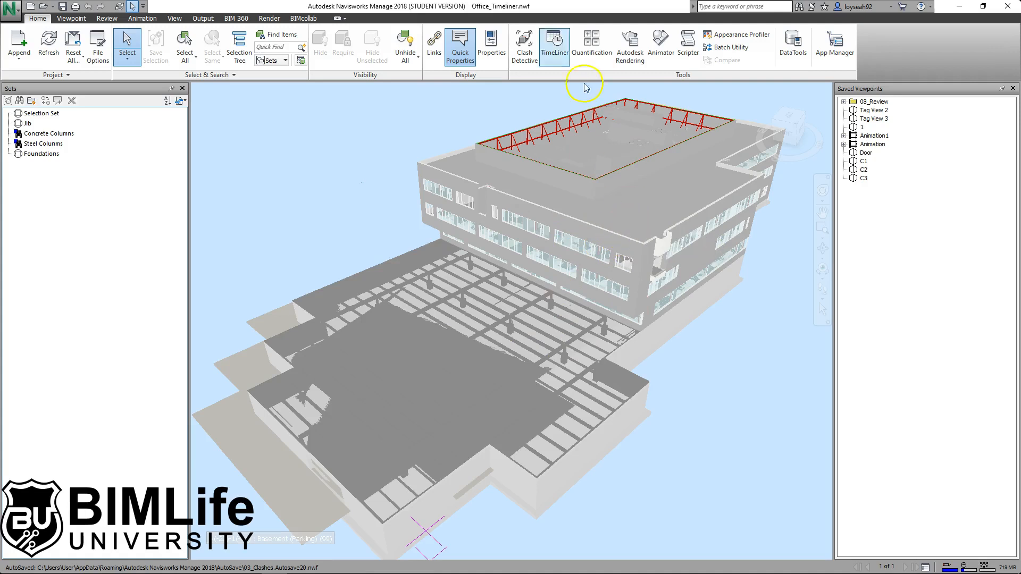
# Show the TimeLiner window and close the Saved Viewpoints window
pyautogui.click(557, 61)
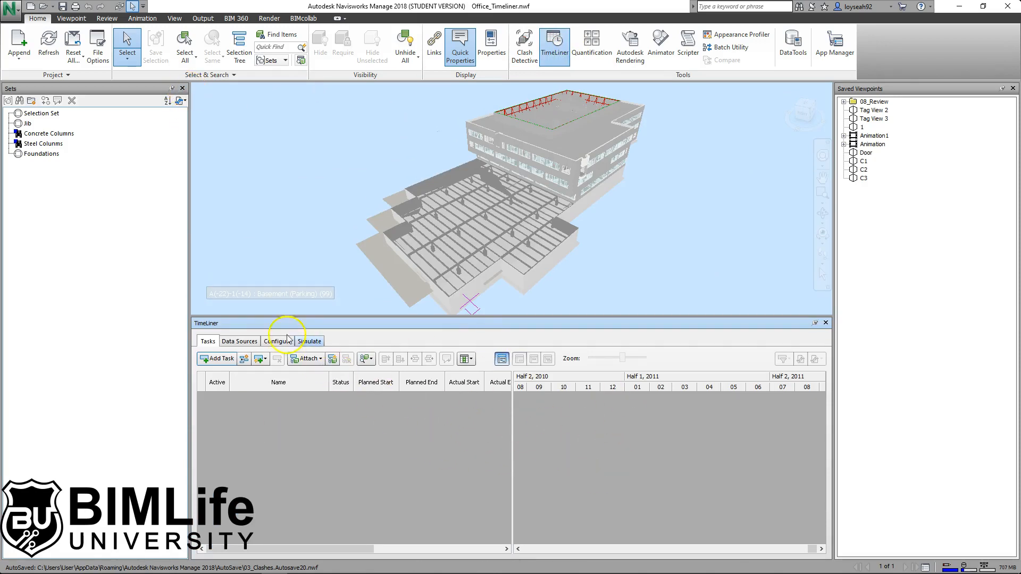
pyautogui.click(1013, 88)
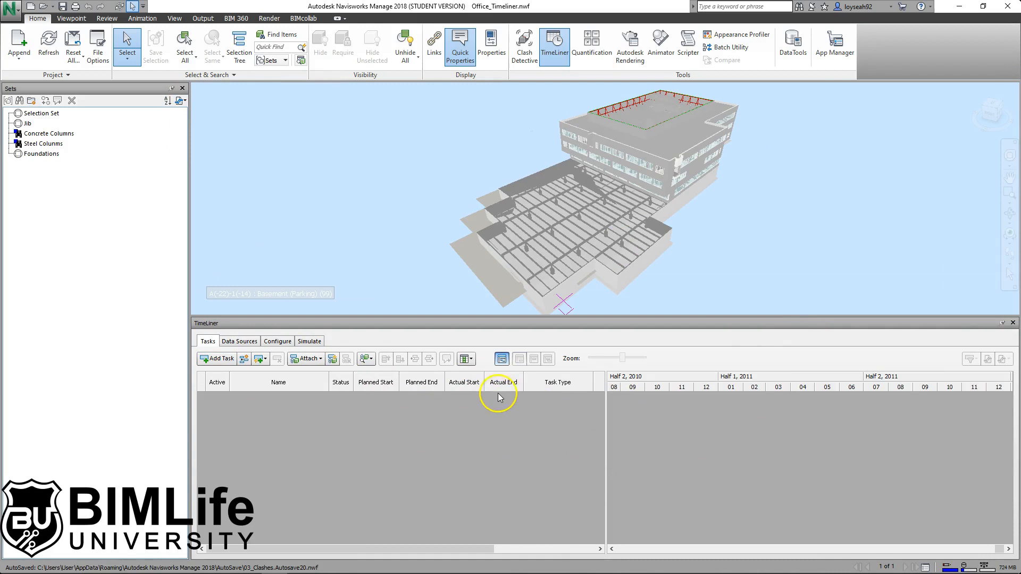
pyautogui.click(234, 369)
pyautogui.click(235, 366)
pyautogui.click(237, 369)
# Add a TimeLiner task and name it FOUNDATION
pyautogui.click(212, 359)
pyautogui.click(235, 392)
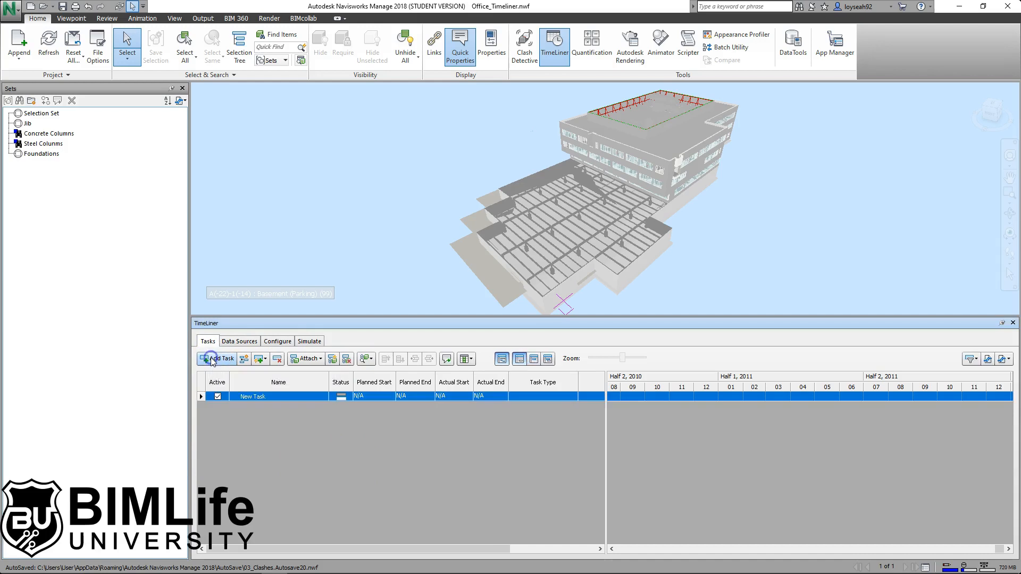
pyautogui.click(247, 397)
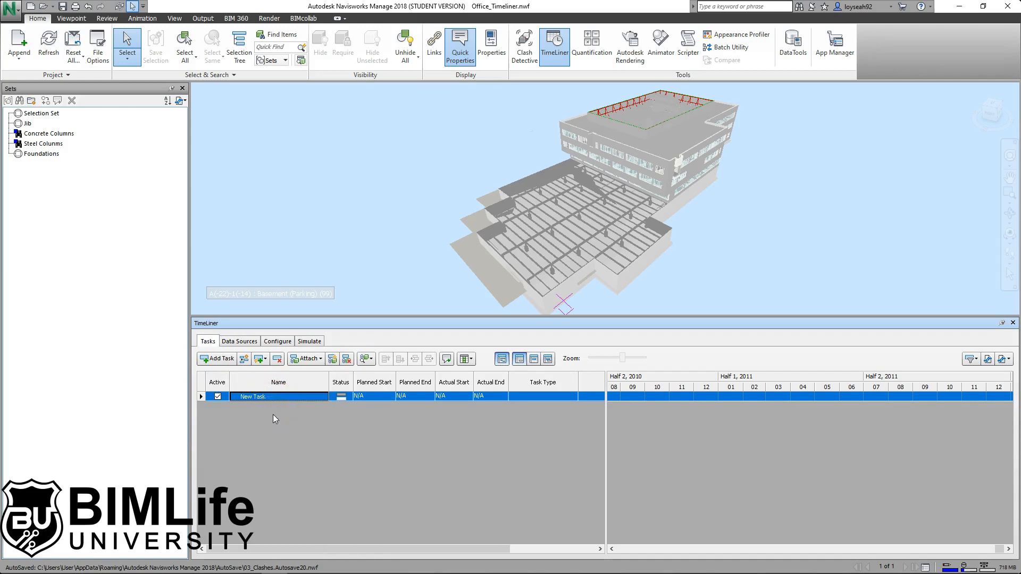
pyautogui.press('BackSpace')
pyautogui.write('FOUNDATION')
pyautogui.click(299, 429)
# Add two more tasks below FOUNDATION and name the first of them CONCRETE COLUMNS
pyautogui.click(219, 366)
pyautogui.click(220, 366)
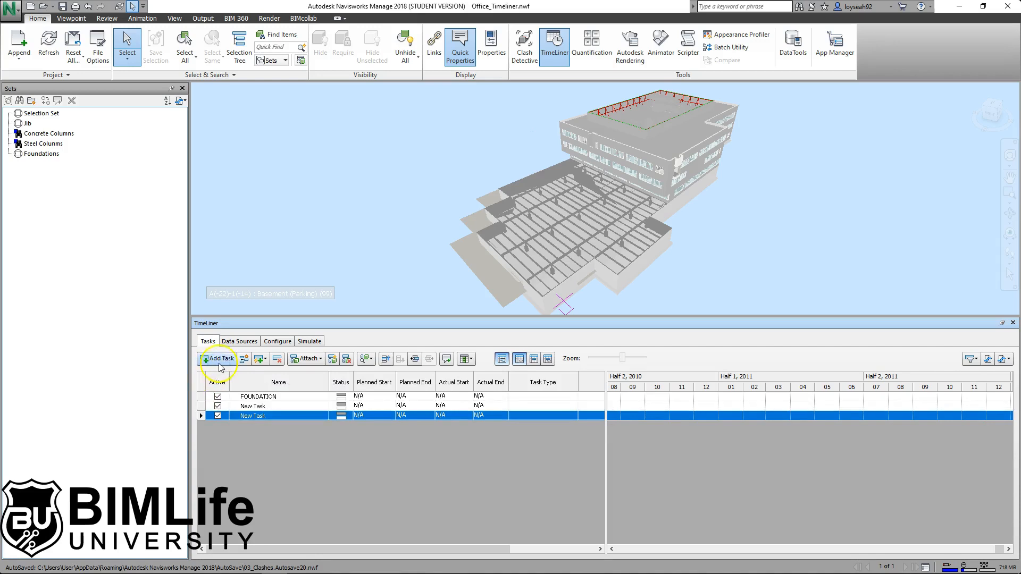
pyautogui.click(263, 407)
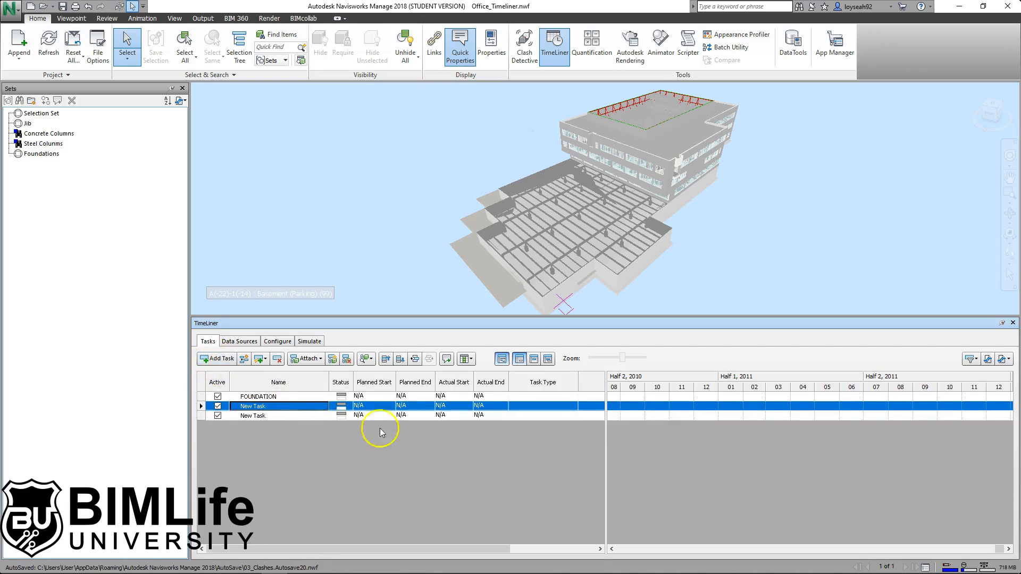
pyautogui.click(265, 406)
pyautogui.write('cON')
pyautogui.press('BackSpace')
pyautogui.press('BackSpace')
pyautogui.press('BackSpace')
pyautogui.write('CONCRETE COLUMNS')
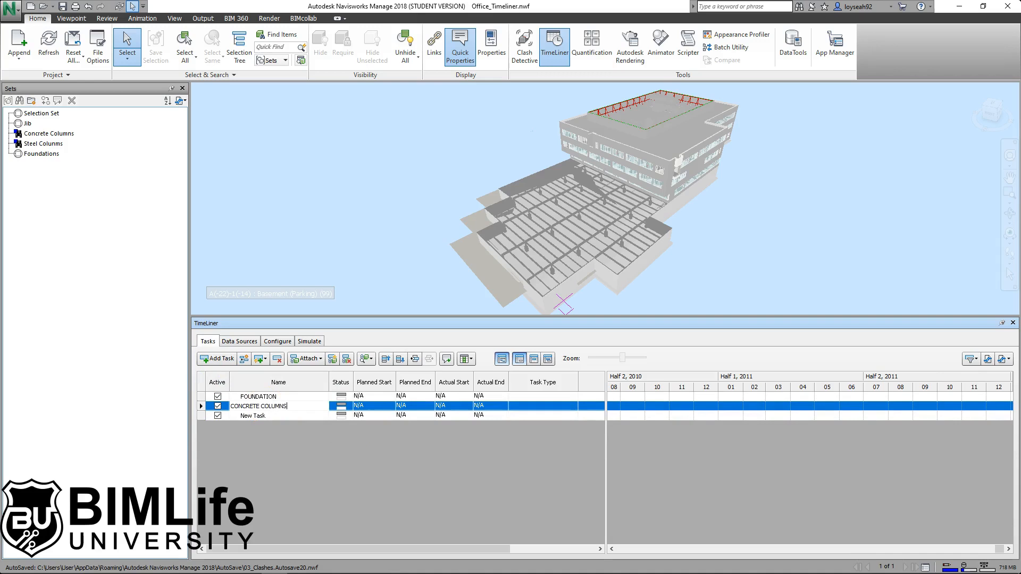
pyautogui.press('Return')
# Rename the remaining new task as STEEL COLUMNS
pyautogui.click(272, 416)
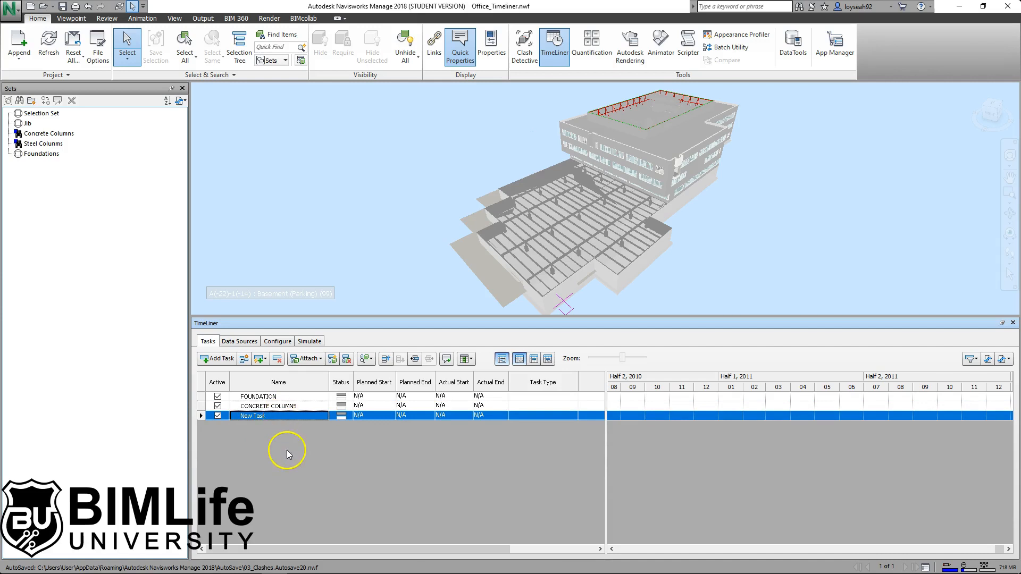
pyautogui.click(296, 410)
pyautogui.press('BackSpace')
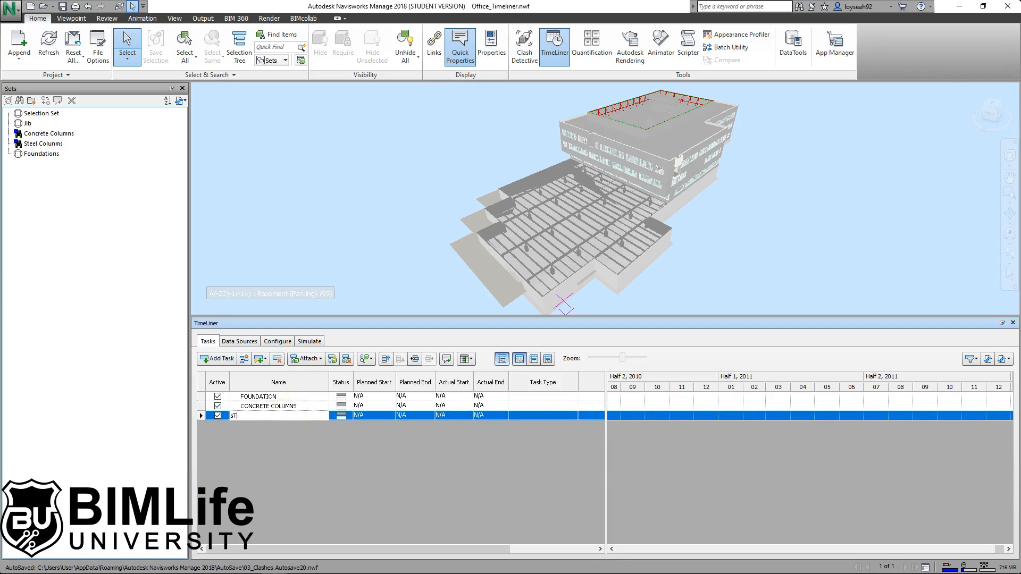
pyautogui.write('STEEL COLUMNS')
pyautogui.press('Return')
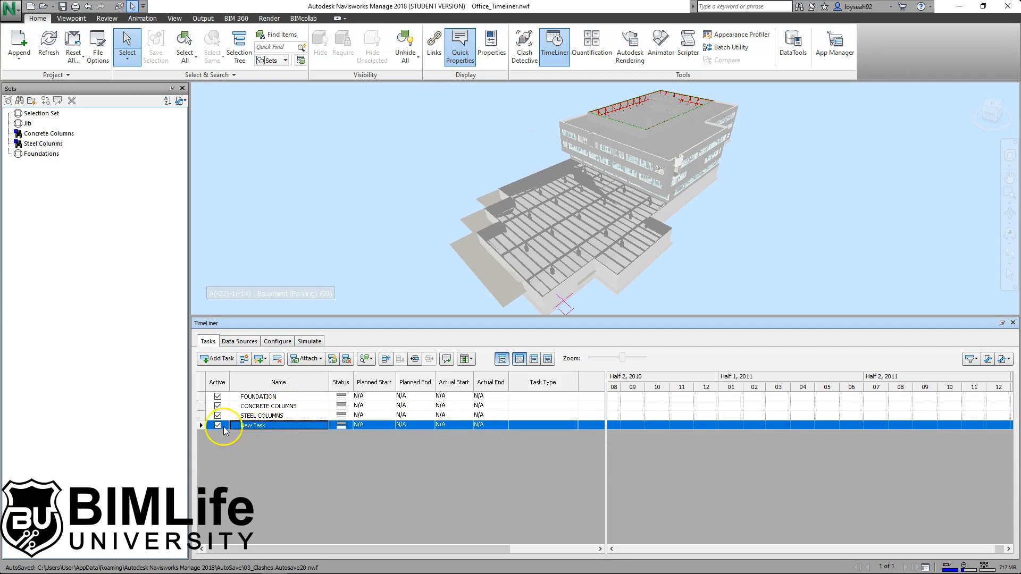
# Add extra blank tasks below STEEL COLUMNS and delete all of them
pyautogui.press('Return')
pyautogui.press('Return')
pyautogui.press('Return')
pyautogui.press('Return')
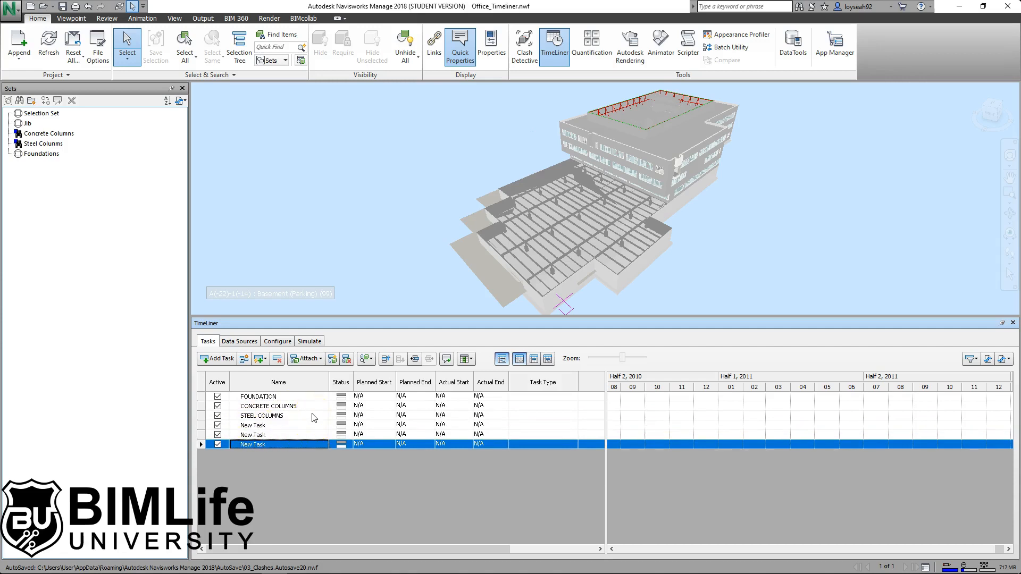
pyautogui.click(256, 426)
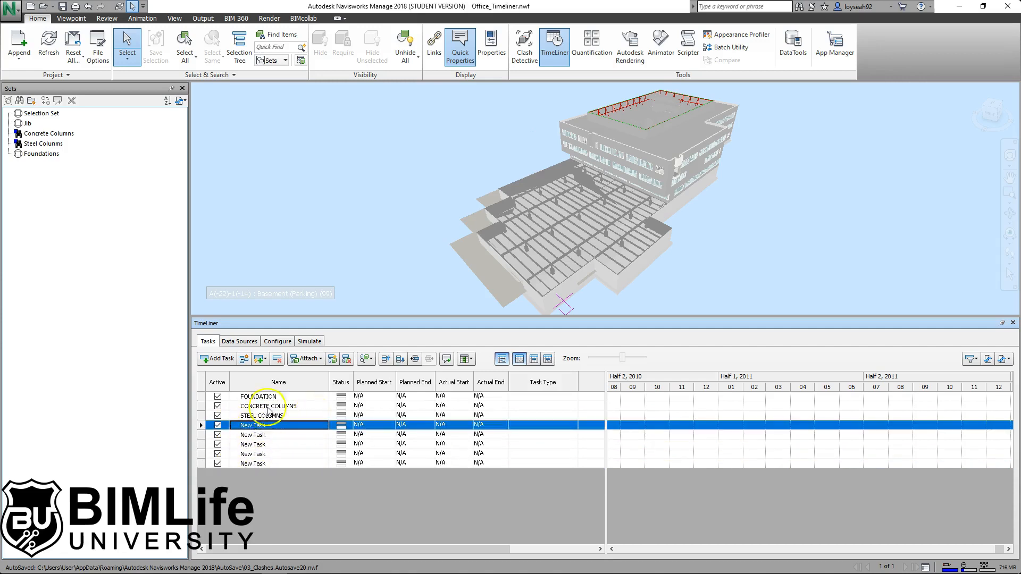
pyautogui.keyDown('shift'); pyautogui.click(258, 464); pyautogui.keyUp('shift')
pyautogui.click(276, 360)
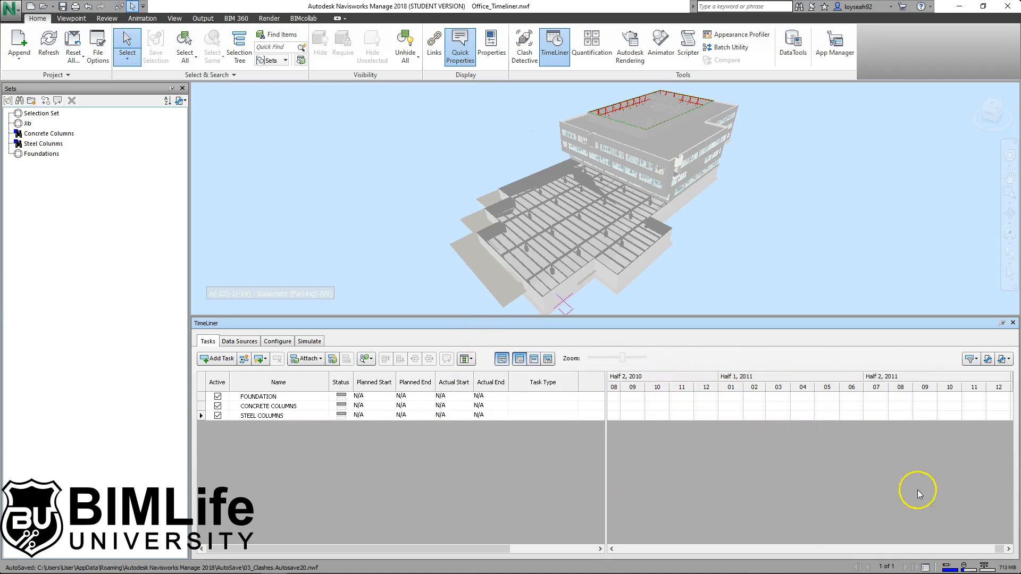
# Toggle the Gantt chart beside the task list off and back on
pyautogui.click(501, 359)
pyautogui.click(502, 359)
pyautogui.click(502, 360)
pyautogui.click(502, 359)
pyautogui.click(503, 360)
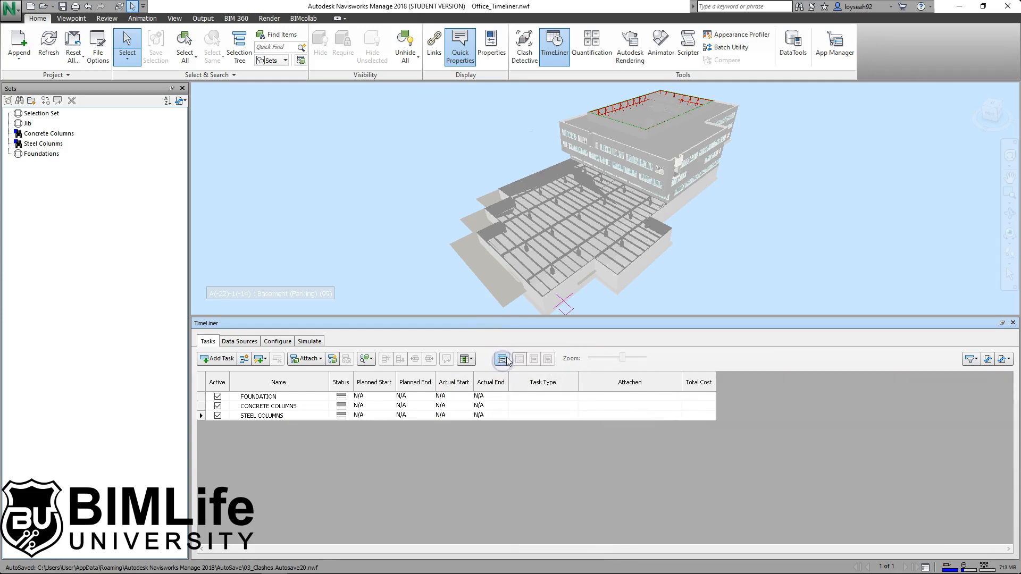
pyautogui.click(503, 359)
pyautogui.click(503, 360)
pyautogui.click(503, 360)
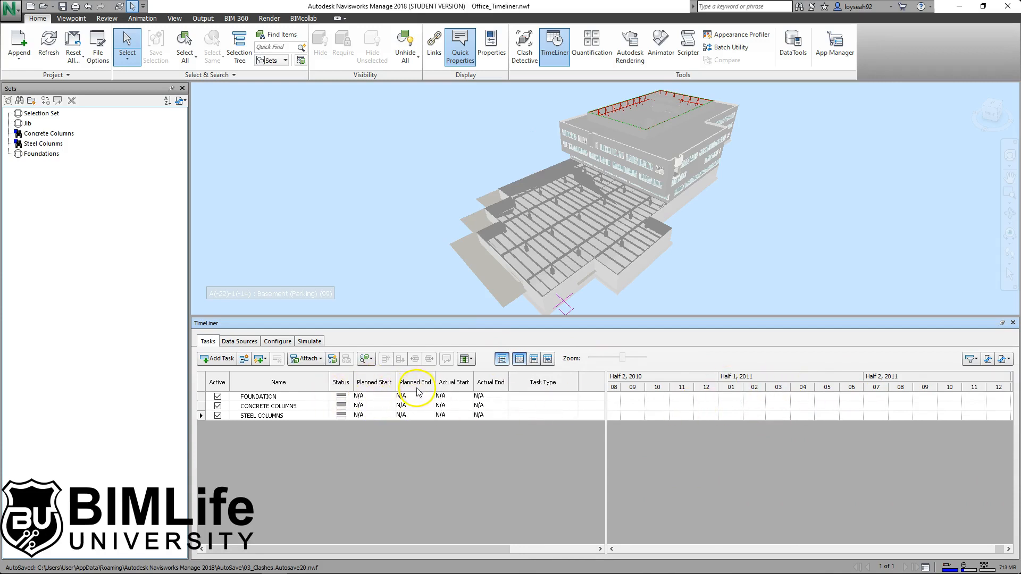
# Set the FOUNDATION task's planned start to 1/12/2019 and planned end to 7/12/2019
pyautogui.click(380, 398)
pyautogui.click(391, 398)
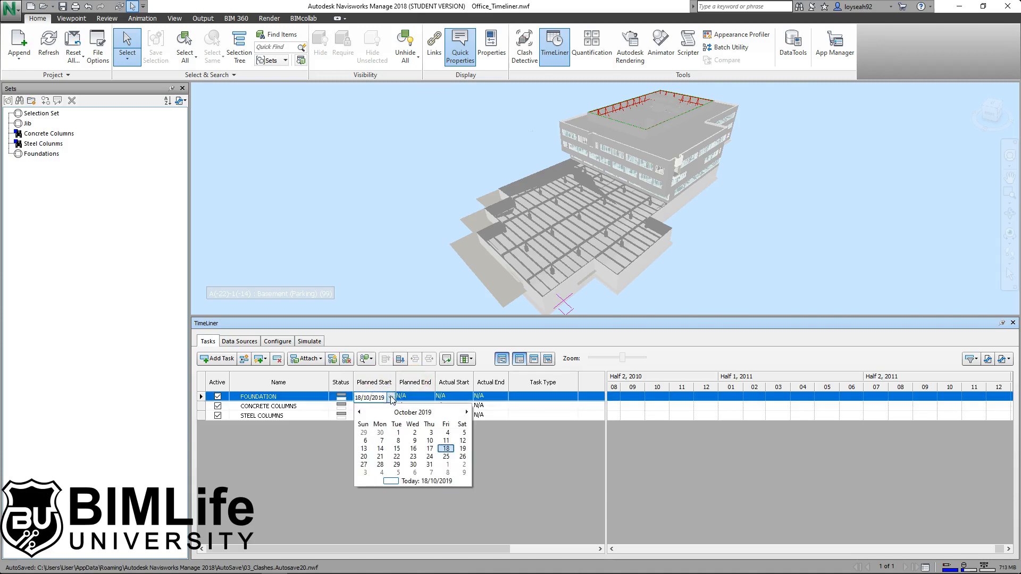
pyautogui.click(466, 412)
pyautogui.click(467, 412)
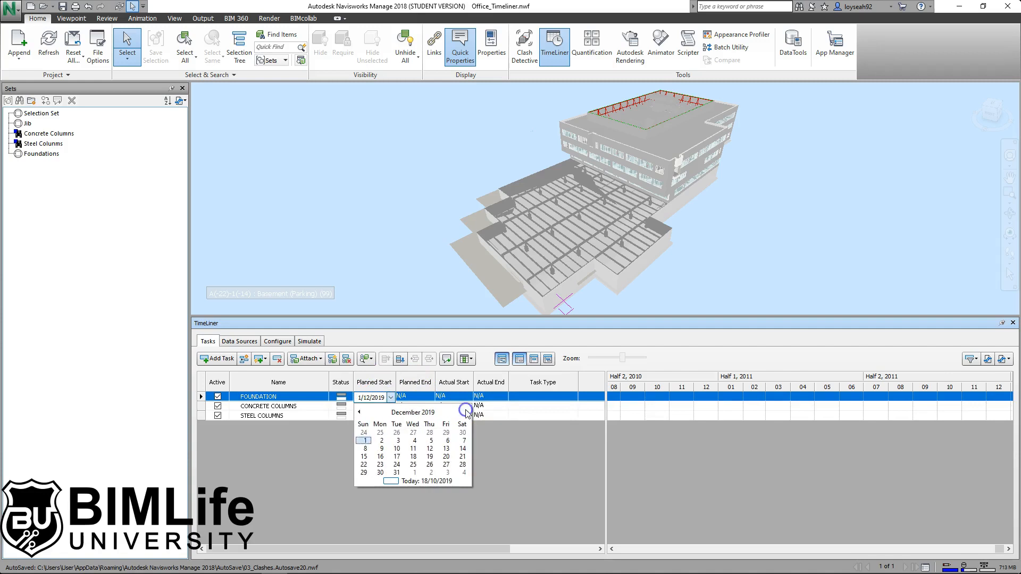
pyautogui.click(364, 440)
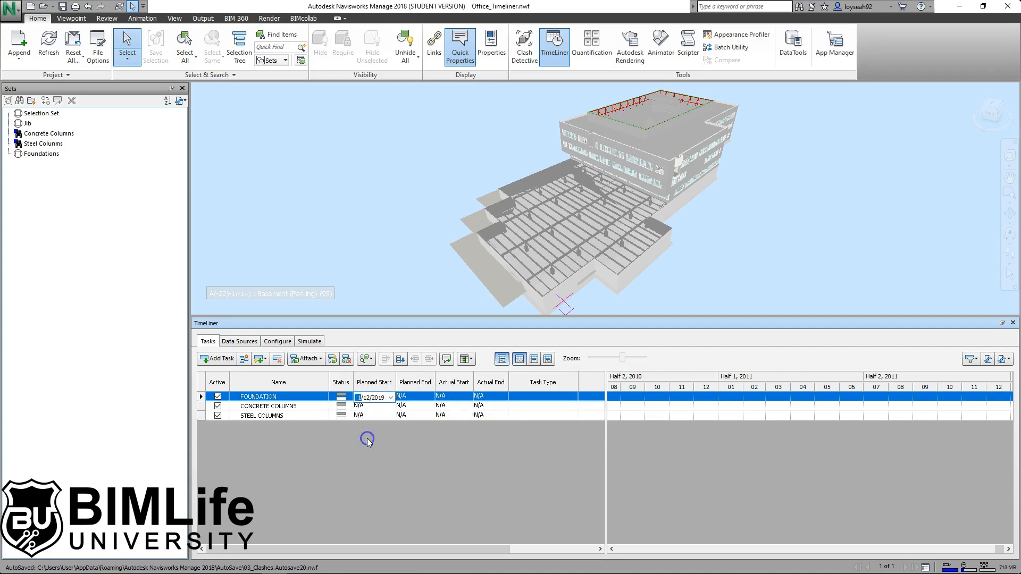
pyautogui.click(431, 398)
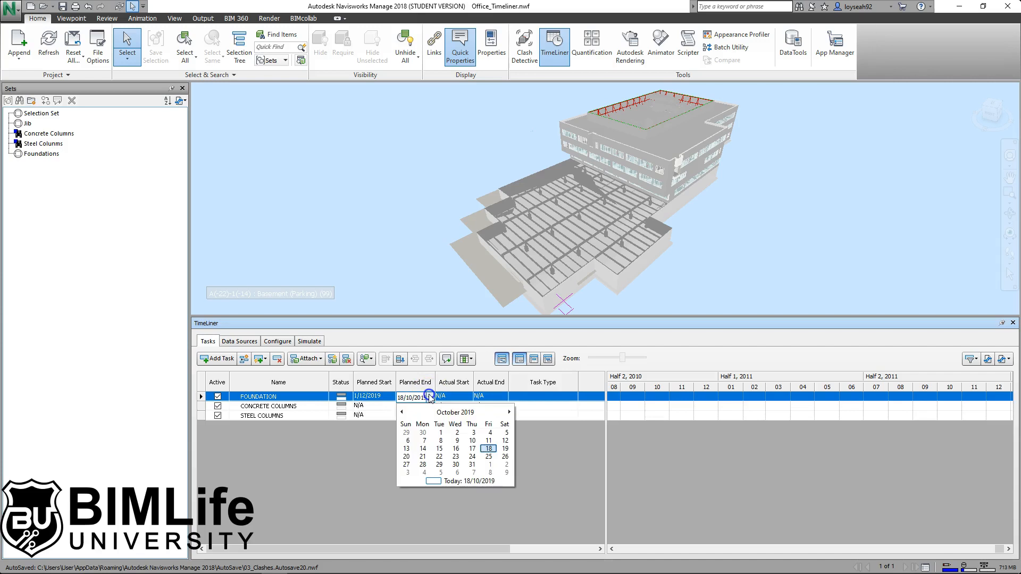
pyautogui.click(510, 413)
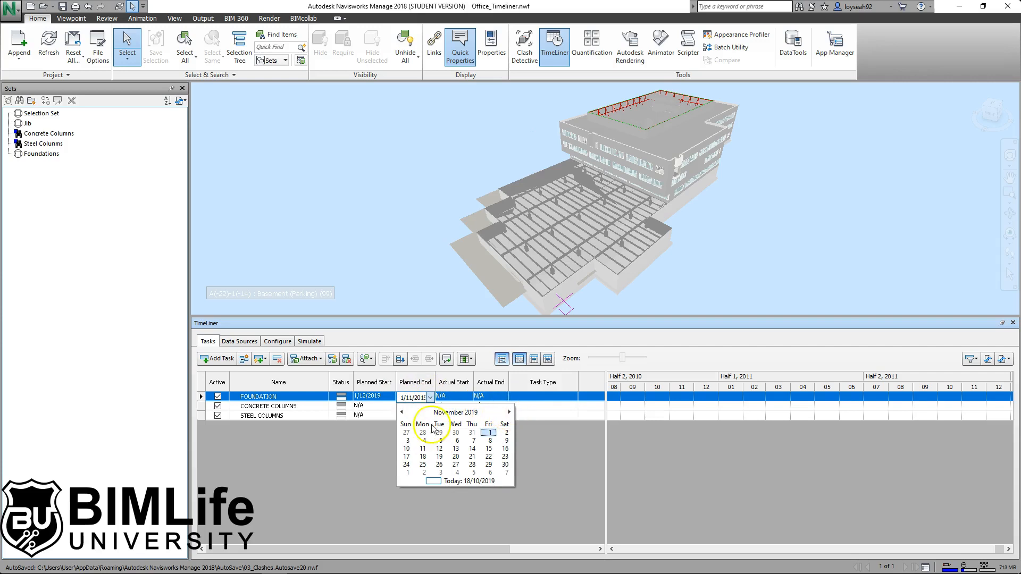
pyautogui.click(509, 413)
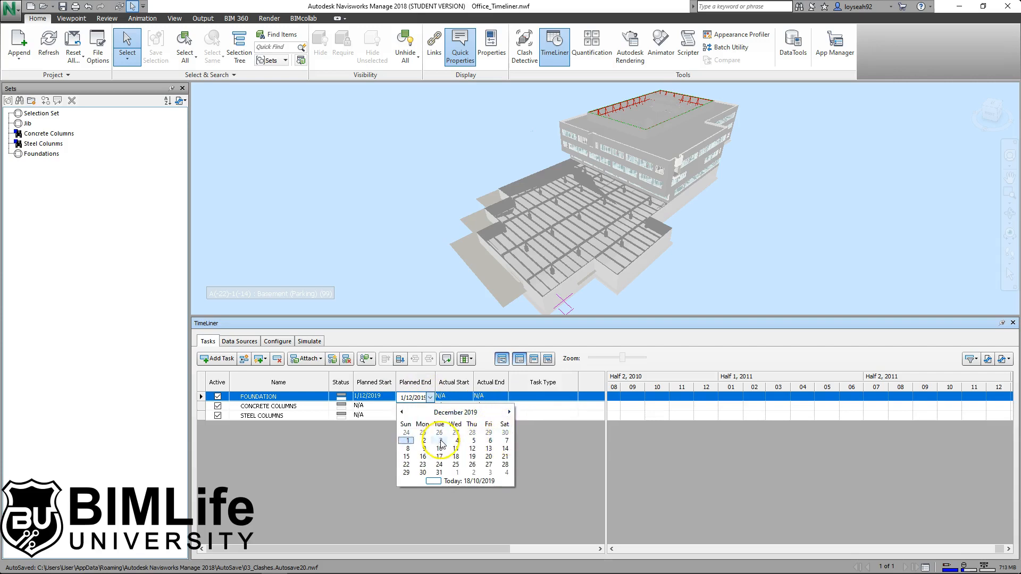
pyautogui.click(507, 442)
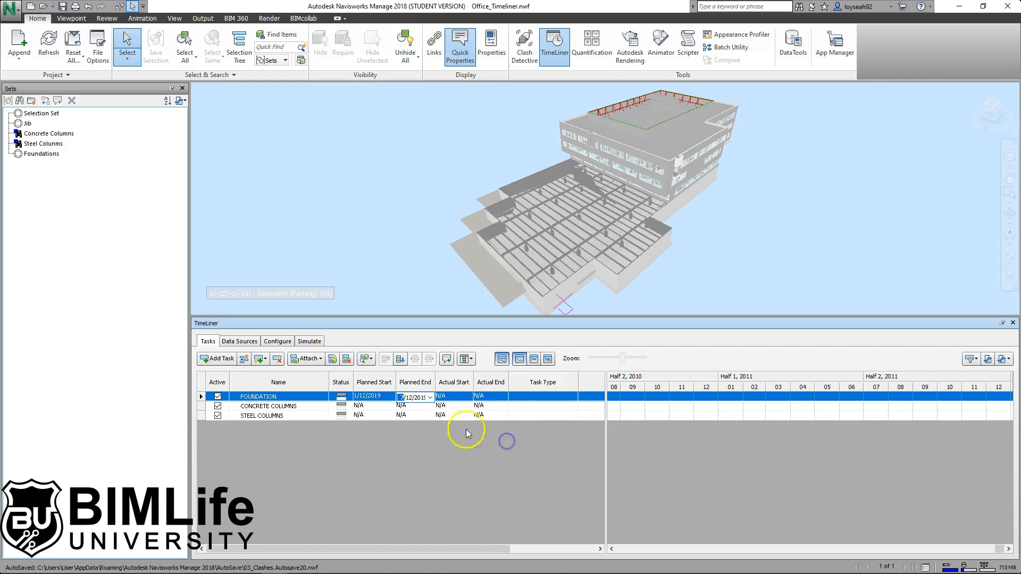
# Set the CONCRETE COLUMNS task's planned start to 7/12/2019 and planned end to 12/12/2019
pyautogui.click(387, 407)
pyautogui.click(392, 407)
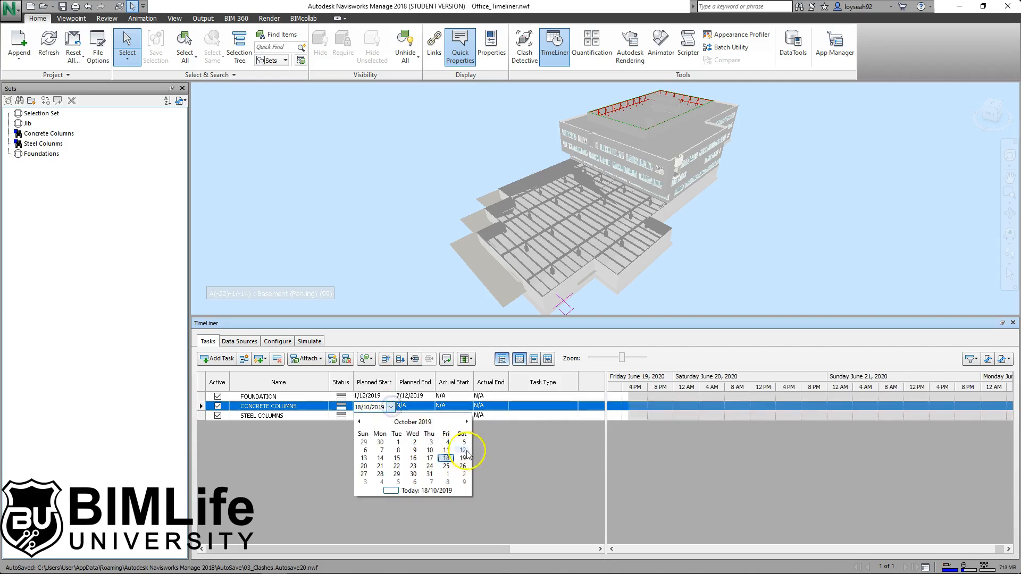
pyautogui.click(464, 424)
pyautogui.click(464, 424)
pyautogui.click(463, 449)
pyautogui.click(415, 406)
pyautogui.click(430, 408)
pyautogui.click(509, 422)
pyautogui.click(509, 422)
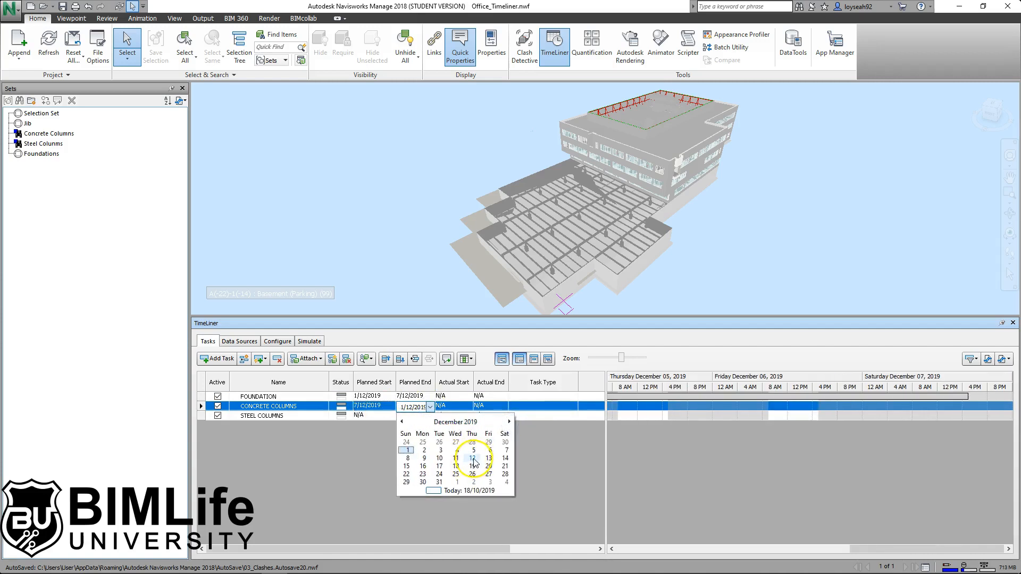
pyautogui.click(473, 459)
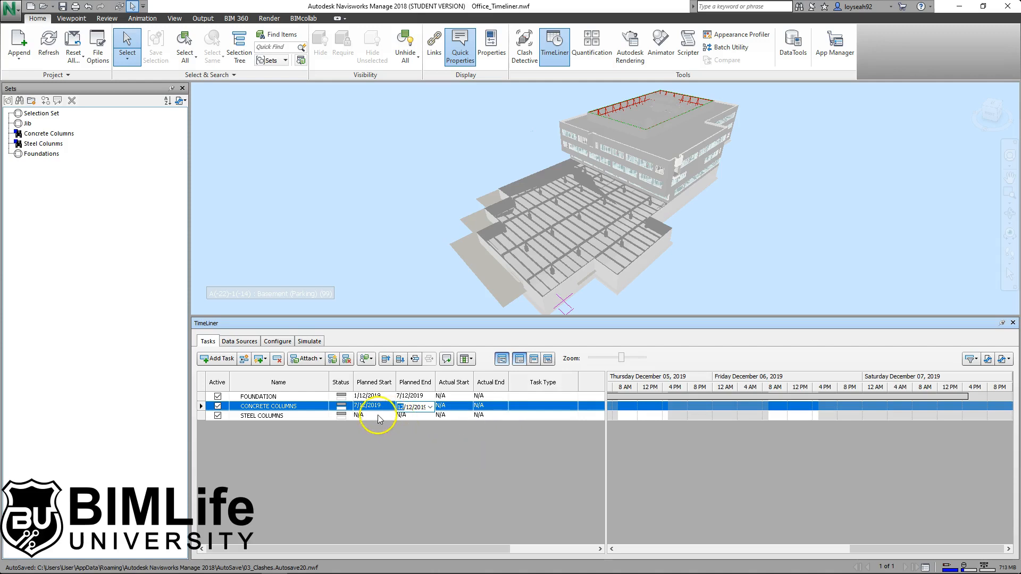
# Set the STEEL COLUMNS task's planned start to 12/12/2019 and planned end to 18/12/2019
pyautogui.click(381, 416)
pyautogui.click(391, 416)
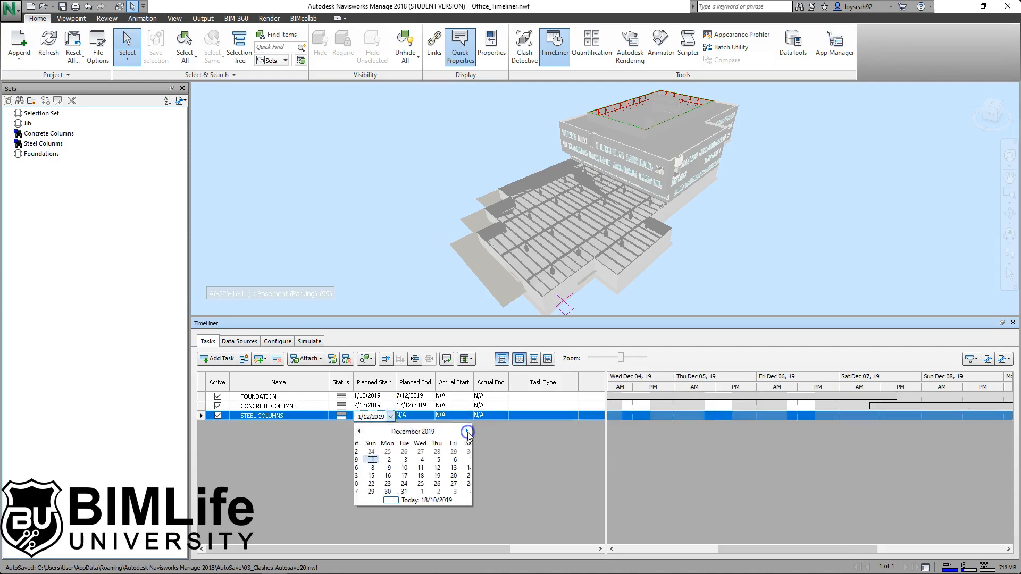
pyautogui.click(432, 468)
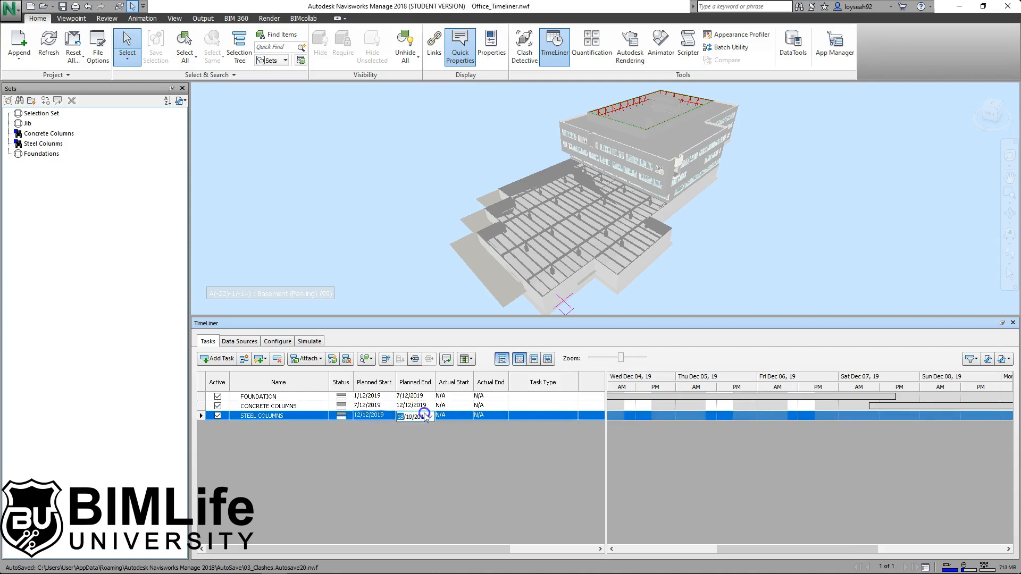
pyautogui.click(421, 416)
pyautogui.click(431, 417)
pyautogui.click(508, 431)
pyautogui.click(509, 431)
pyautogui.click(456, 476)
# Hide the Gantt chart and widen the status and planned and actual date columns of the task table
pyautogui.moveTo(729, 550); pyautogui.dragTo(643, 545)
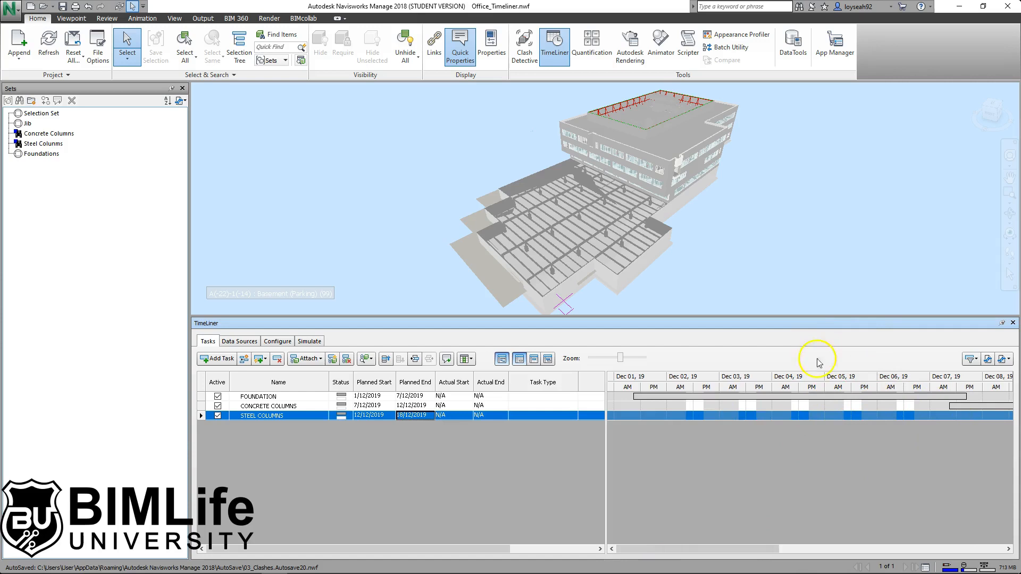
pyautogui.click(499, 364)
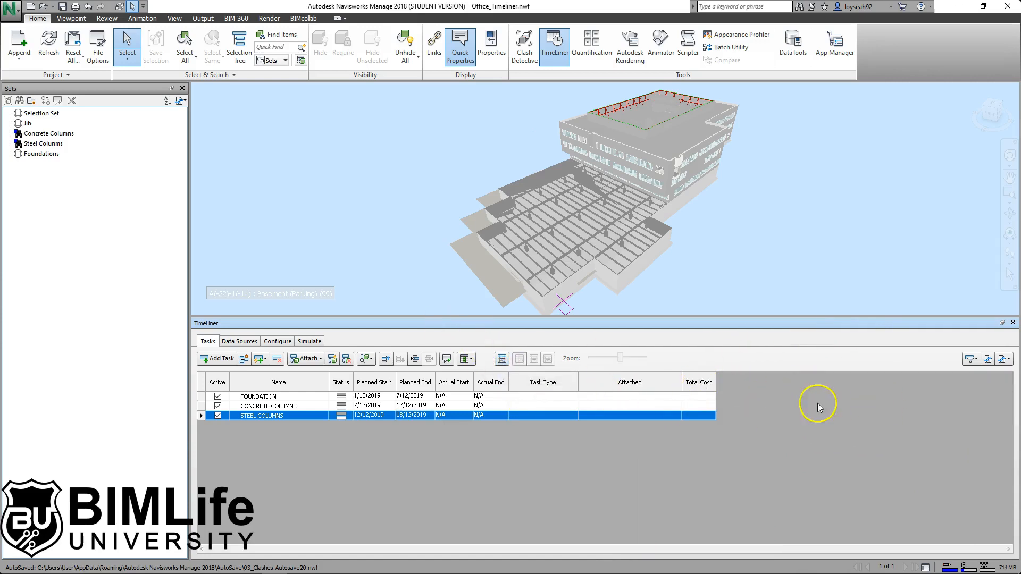
pyautogui.moveTo(353, 383); pyautogui.dragTo(570, 380)
pyautogui.click(519, 380)
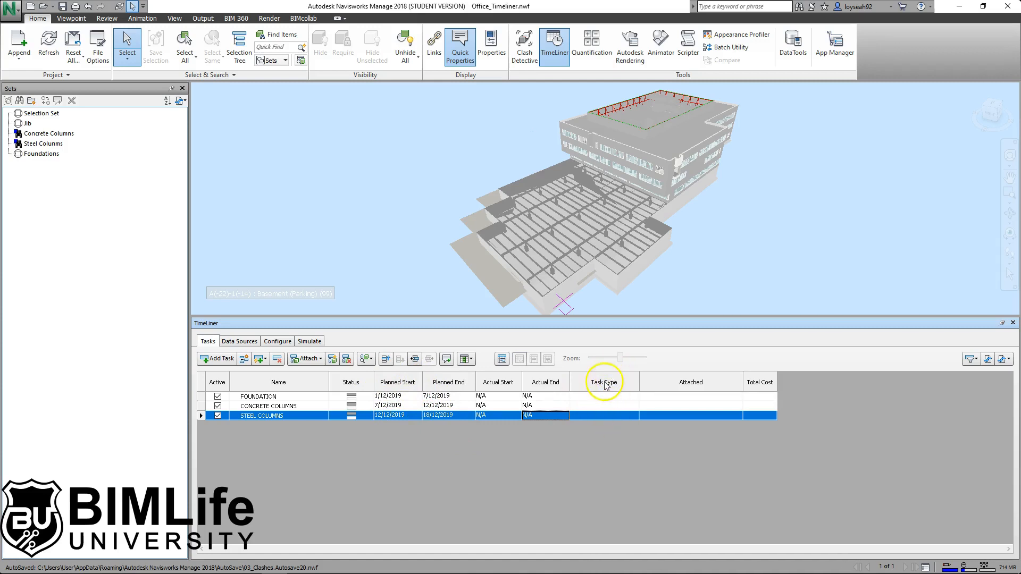
# Set the task type of the FOUNDATION, CONCRETE COLUMNS and STEEL COLUMNS tasks to Construct
pyautogui.click(632, 396)
pyautogui.click(636, 397)
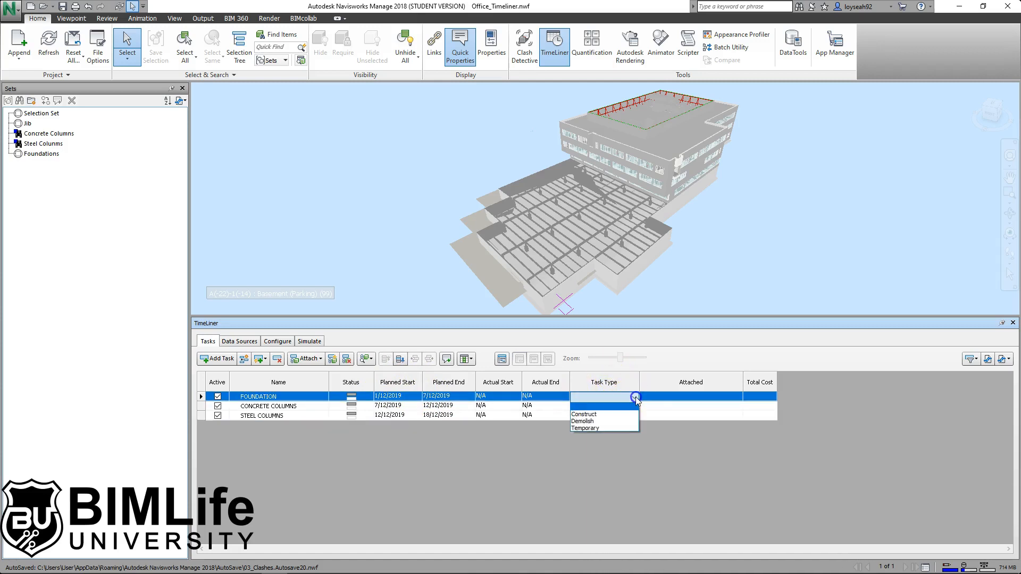
pyautogui.click(611, 426)
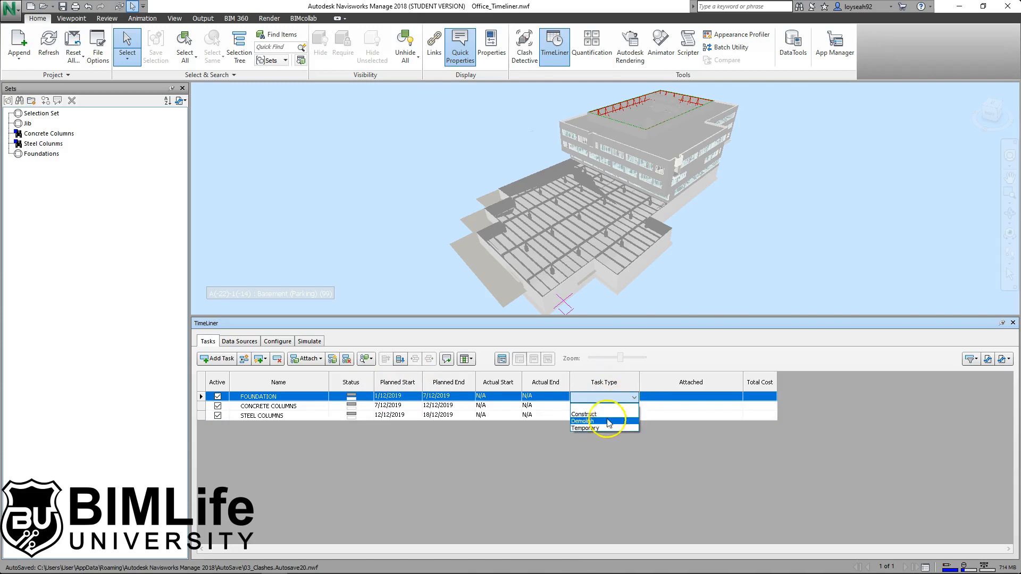
pyautogui.click(611, 415)
pyautogui.doubleClick(623, 407)
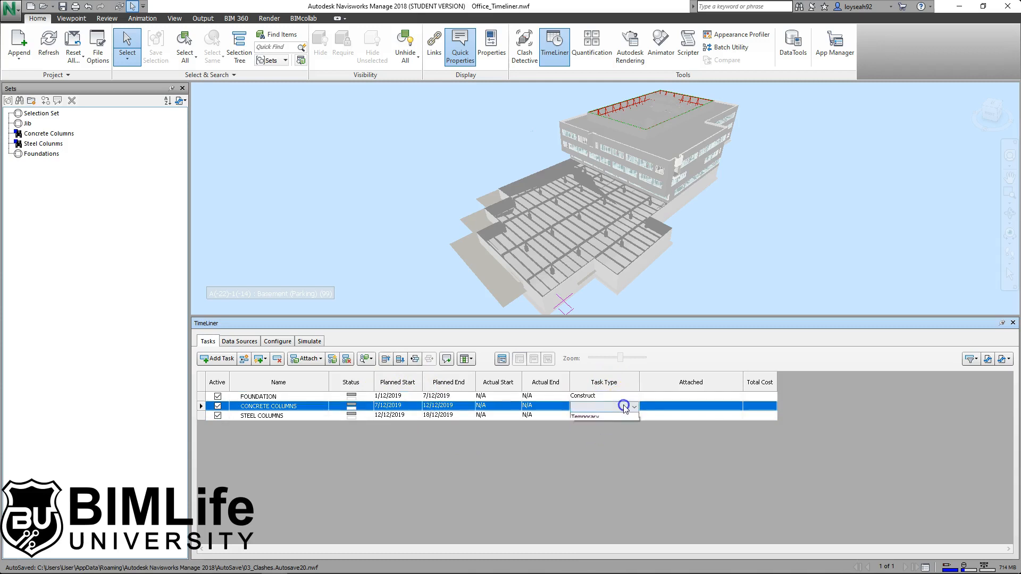
pyautogui.click(607, 424)
pyautogui.doubleClick(616, 418)
pyautogui.click(602, 433)
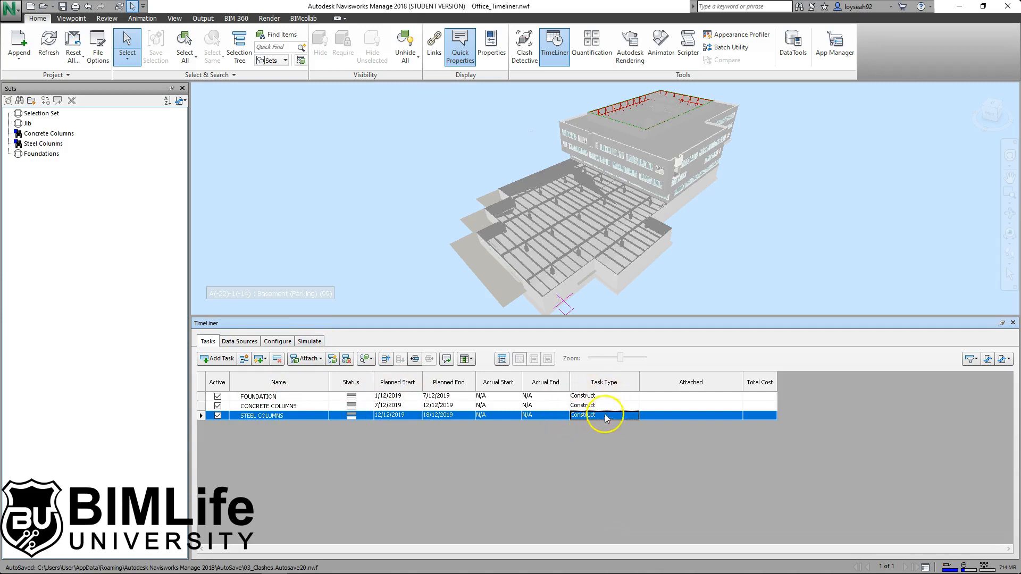
# Play the construction simulation without attached model items, stop it and return to the task list
pyautogui.click(309, 342)
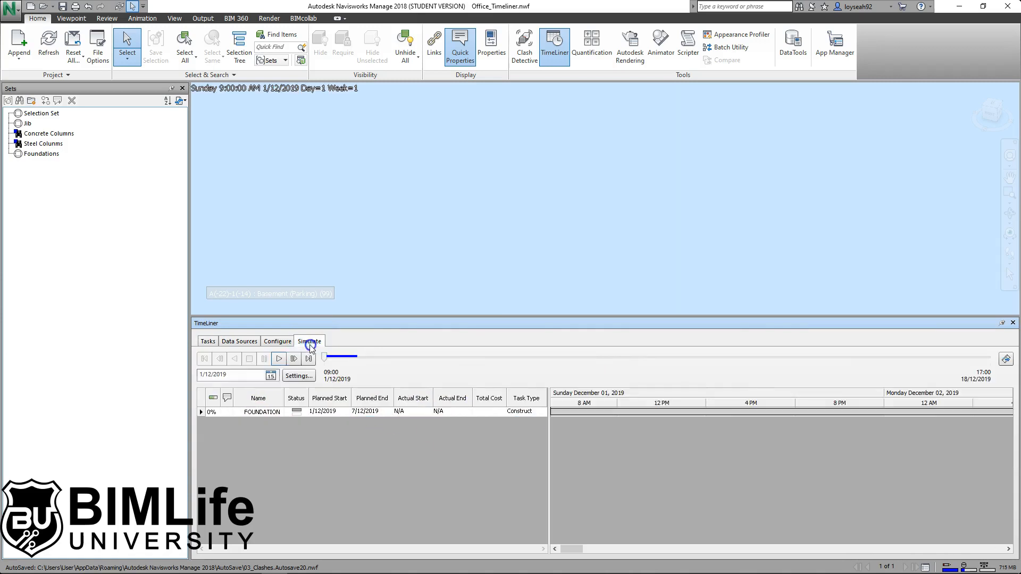
pyautogui.click(278, 359)
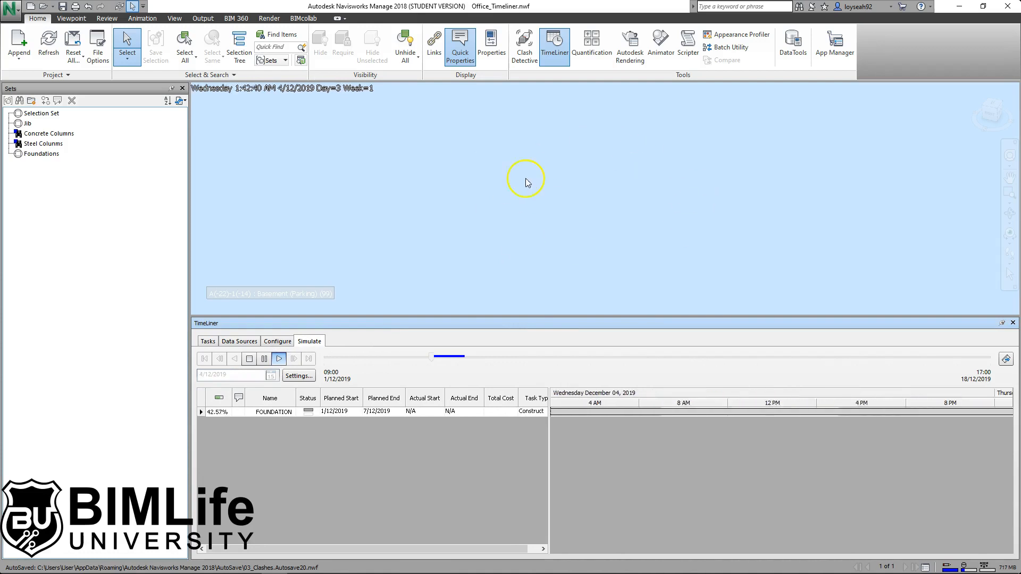
pyautogui.click(250, 360)
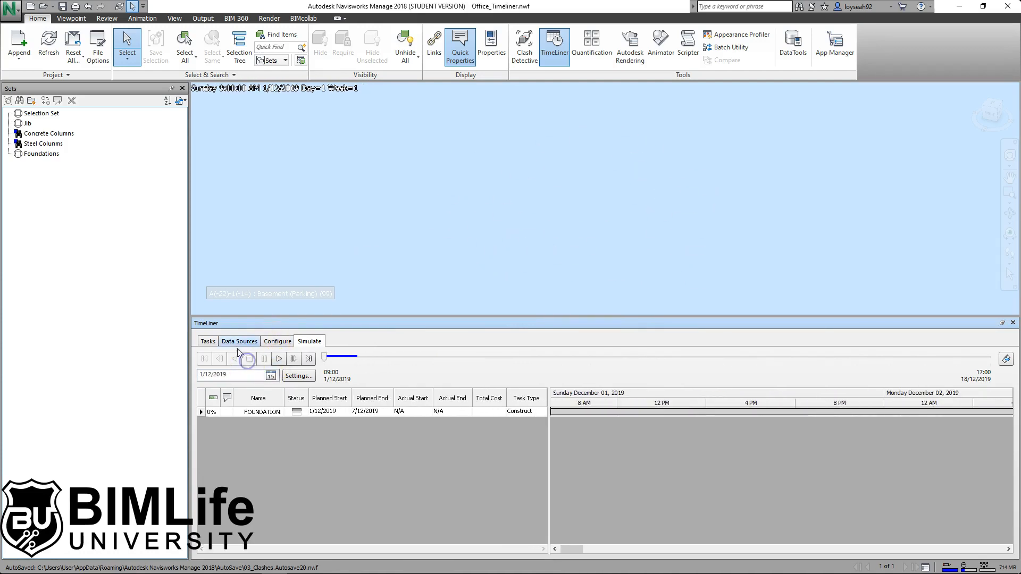
pyautogui.click(208, 342)
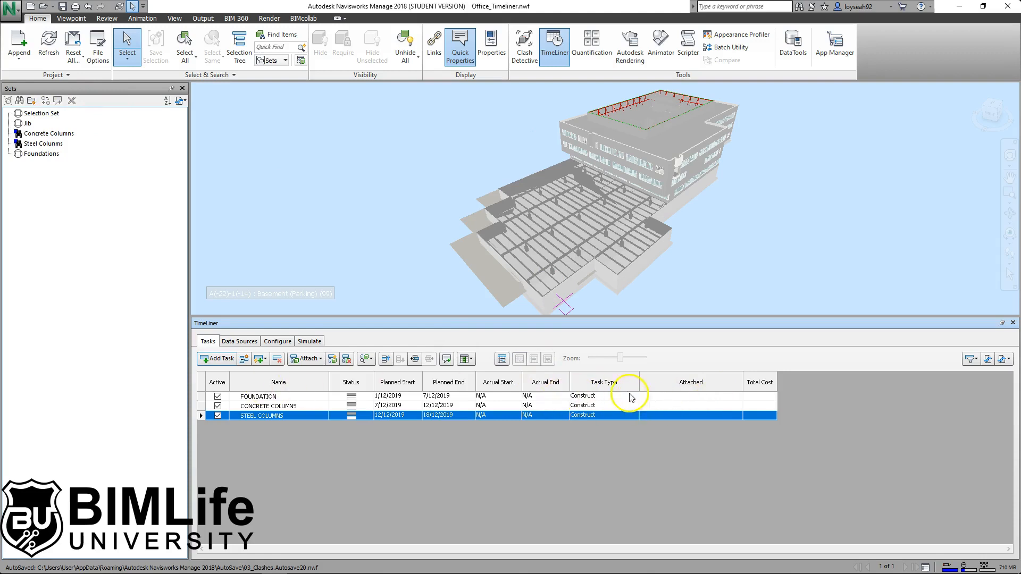
# Attach the Foundations, Concrete Columns and Steel Columns sets to the FOUNDATION, CONCRETE COLUMNS and STEEL COLUMNS tasks respectively
pyautogui.rightClick(670, 396)
pyautogui.moveTo(729, 453)
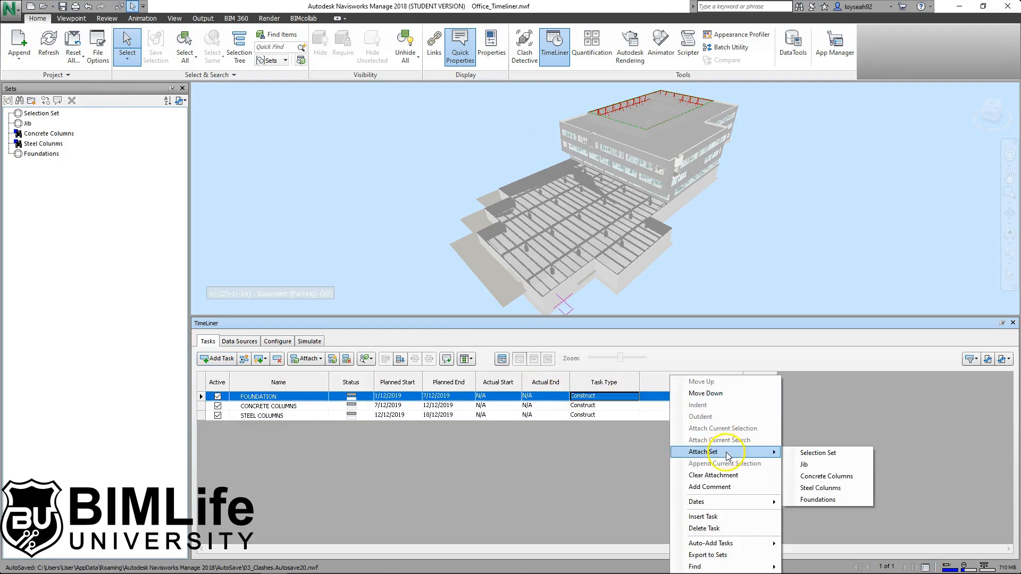
pyautogui.click(821, 500)
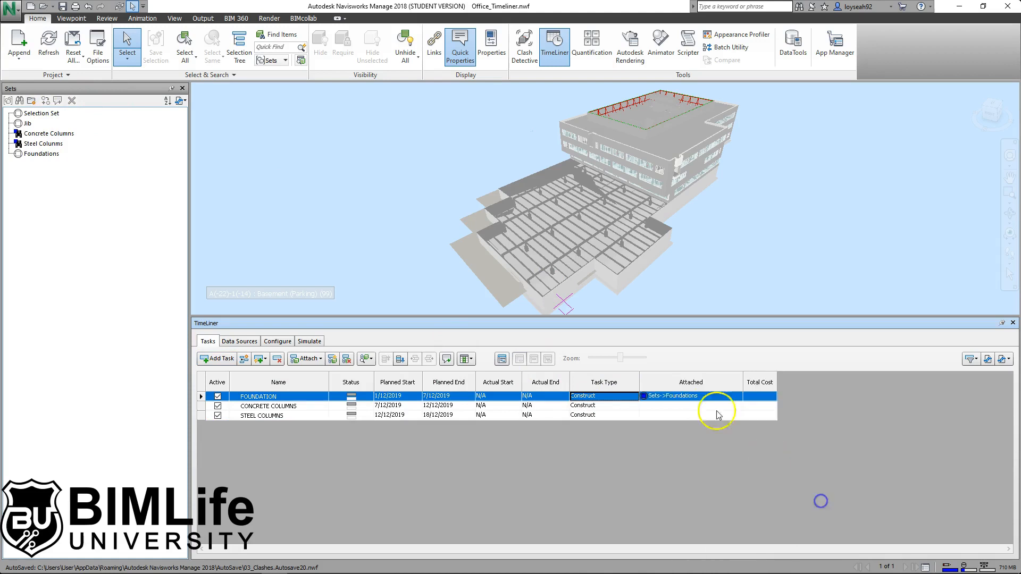
pyautogui.rightClick(674, 405)
pyautogui.moveTo(759, 453)
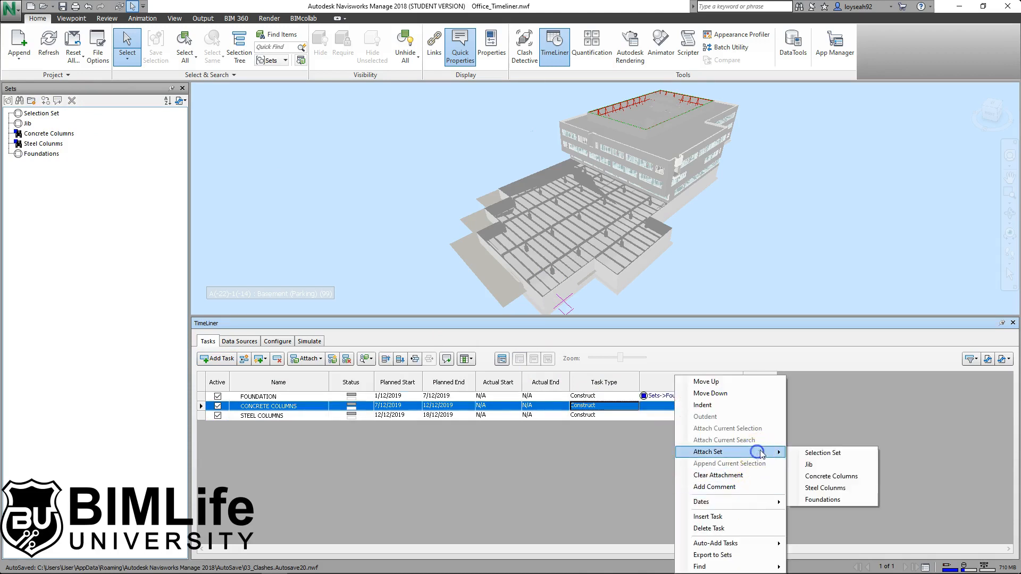
pyautogui.click(830, 481)
pyautogui.rightClick(698, 415)
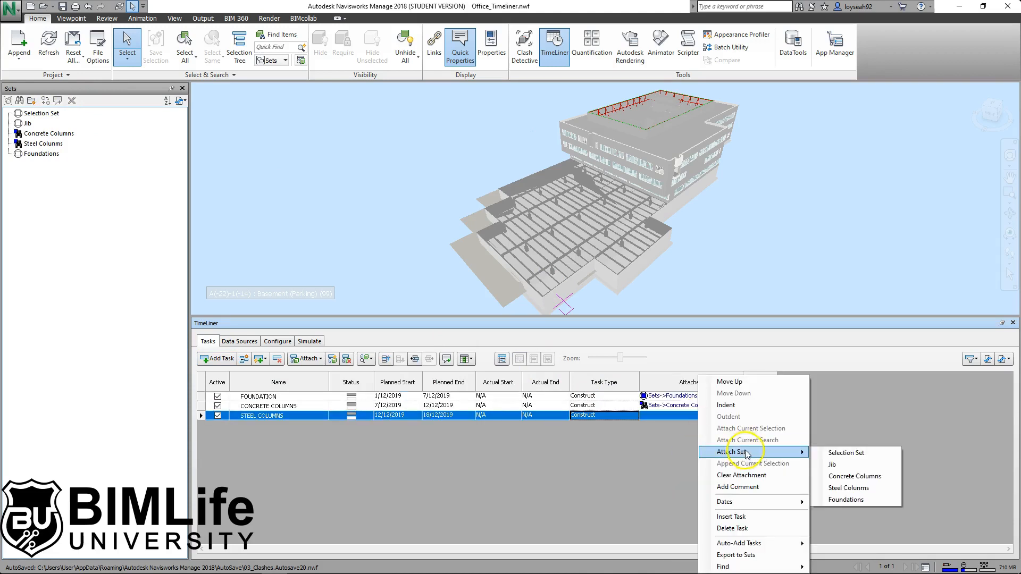
pyautogui.click(857, 490)
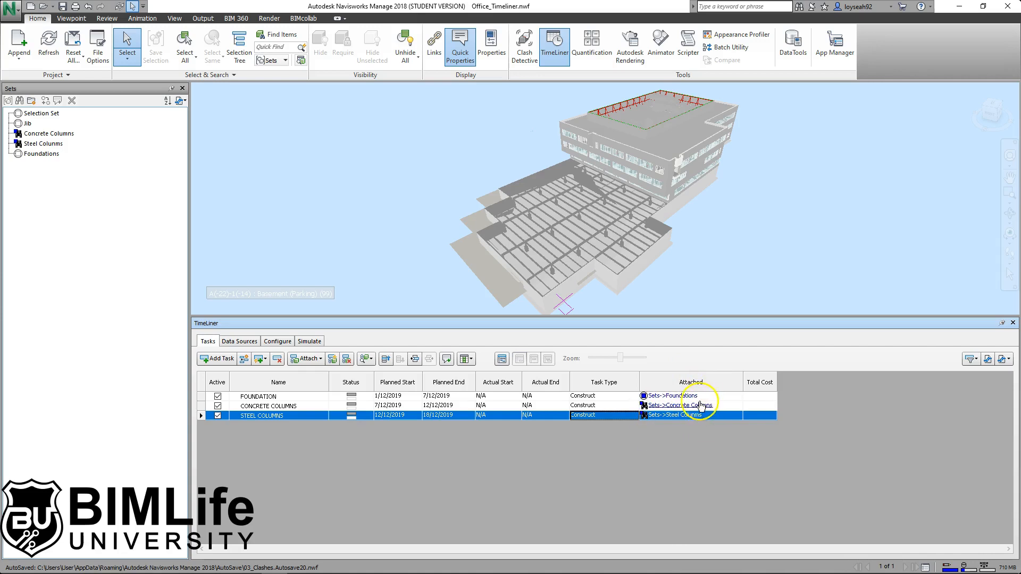
# Play the construction simulation with the sets attached to the tasks, and stop it during the steel column phase
pyautogui.hotkey('shift', 'F7')
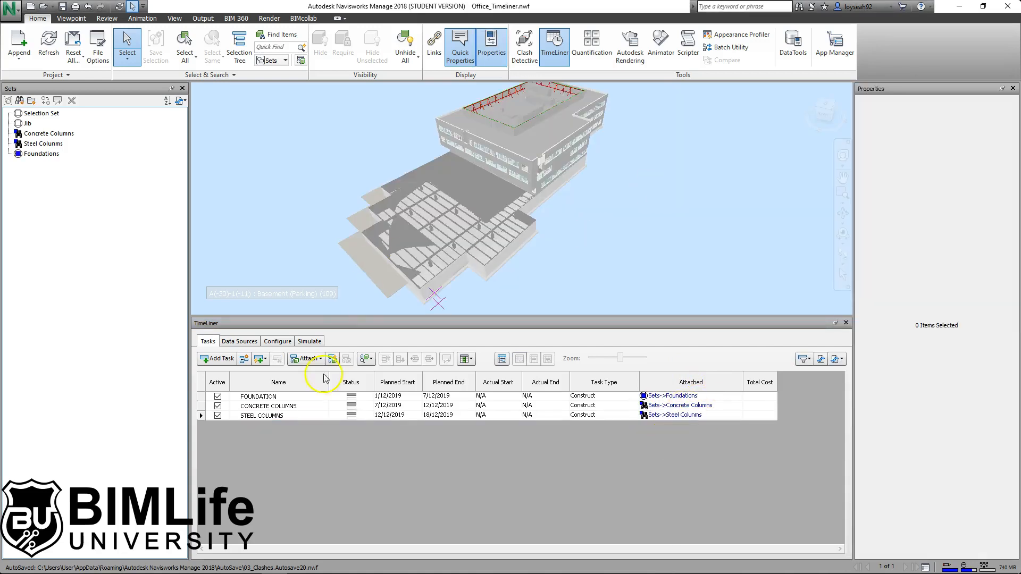
pyautogui.click(310, 341)
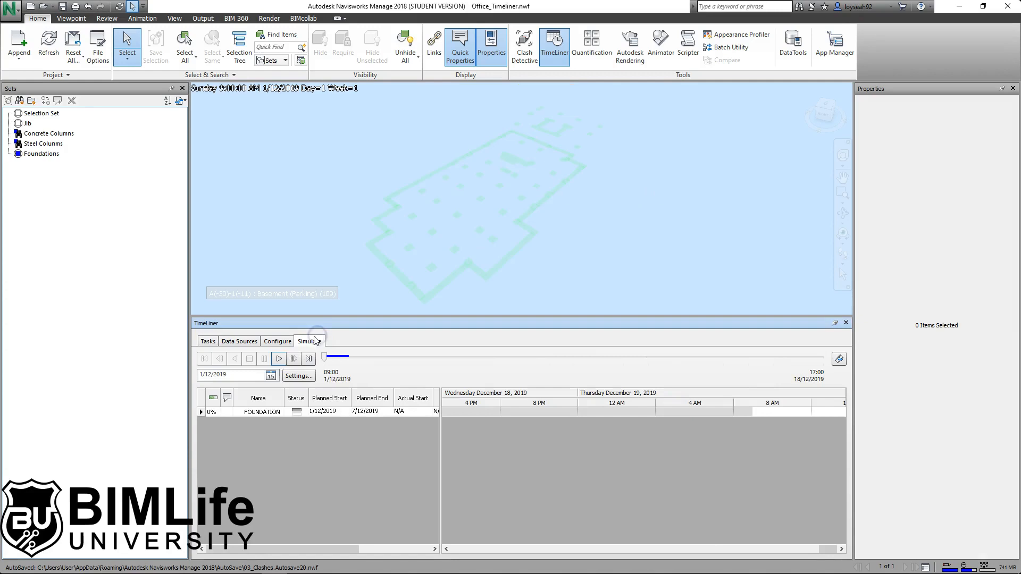
pyautogui.click(279, 360)
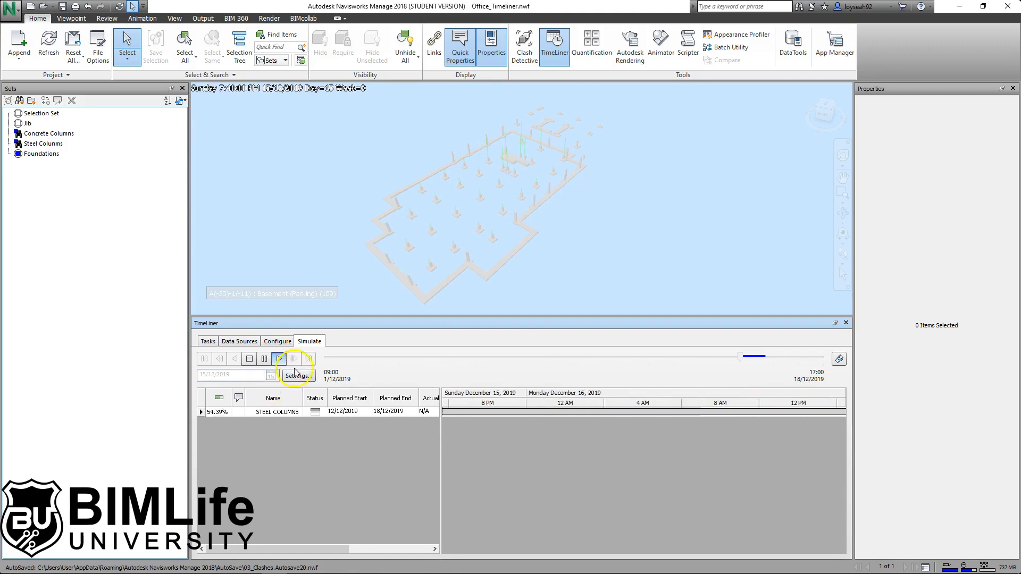
pyautogui.click(249, 358)
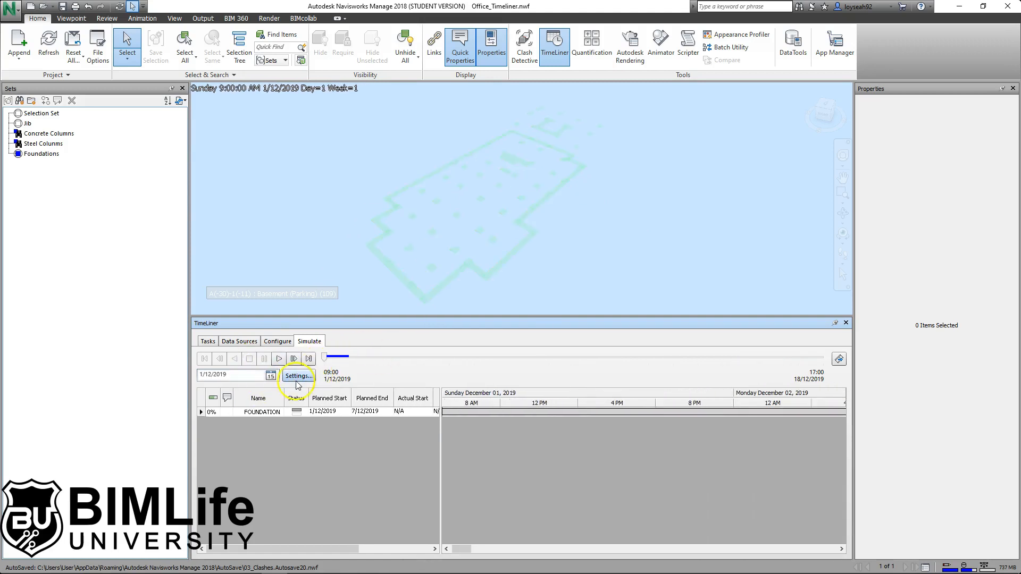
# Set the simulation playback duration to 10 seconds and replay the whole sequence before returning to the task list
pyautogui.click(302, 376)
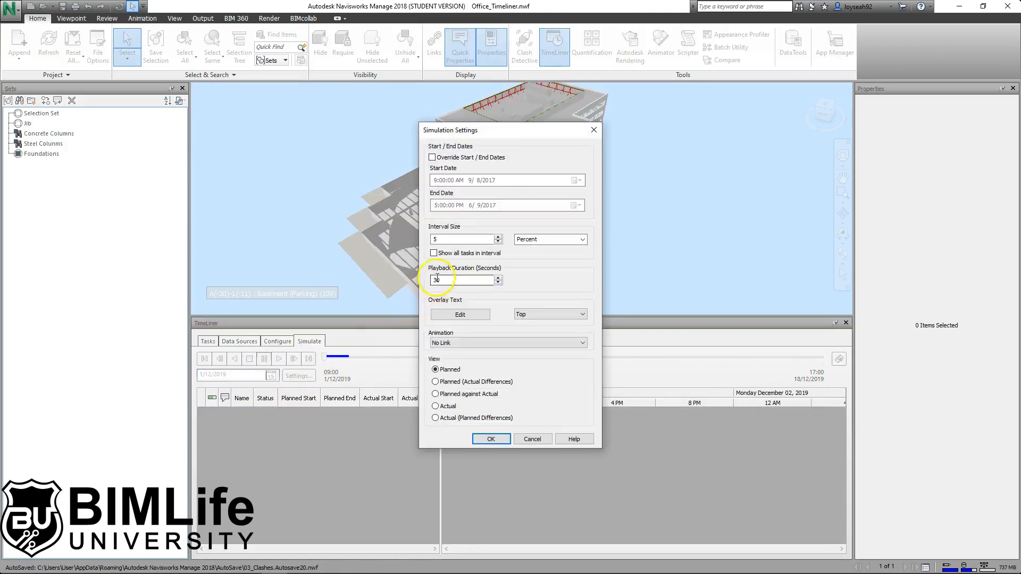
pyautogui.doubleClick(434, 278)
pyautogui.write('10')
pyautogui.click(491, 439)
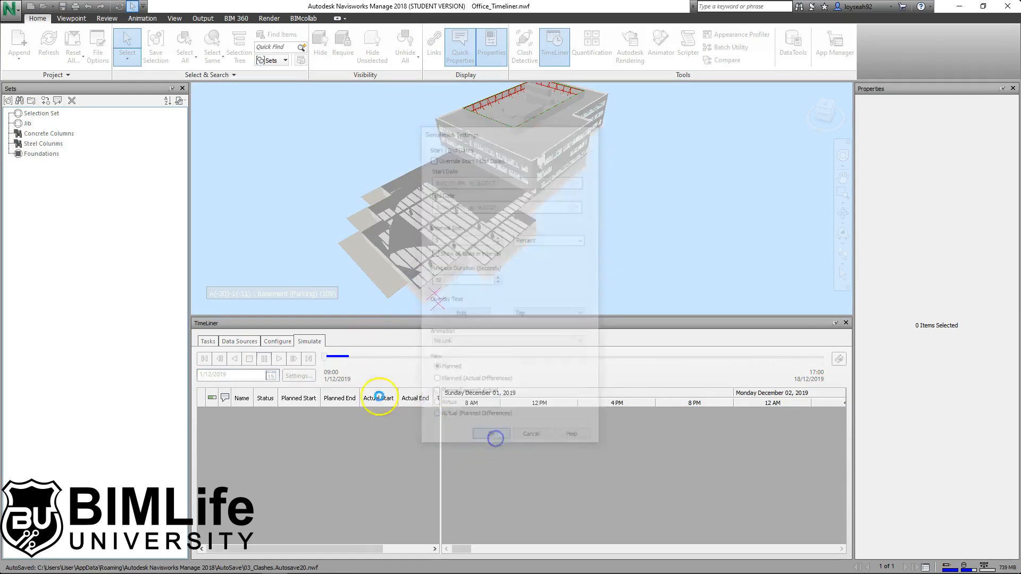
pyautogui.click(279, 358)
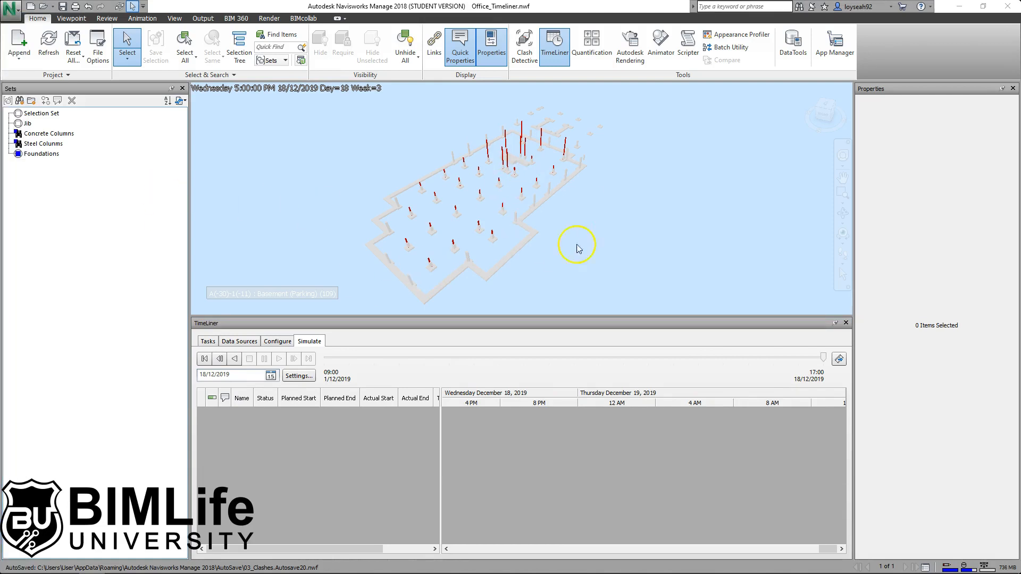
pyautogui.click(208, 342)
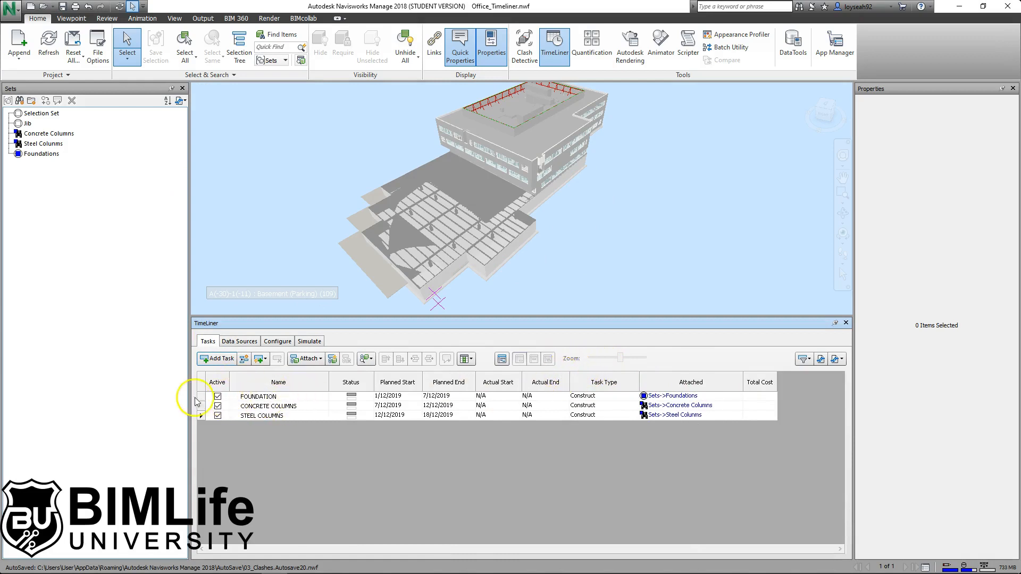
pyautogui.click(259, 398)
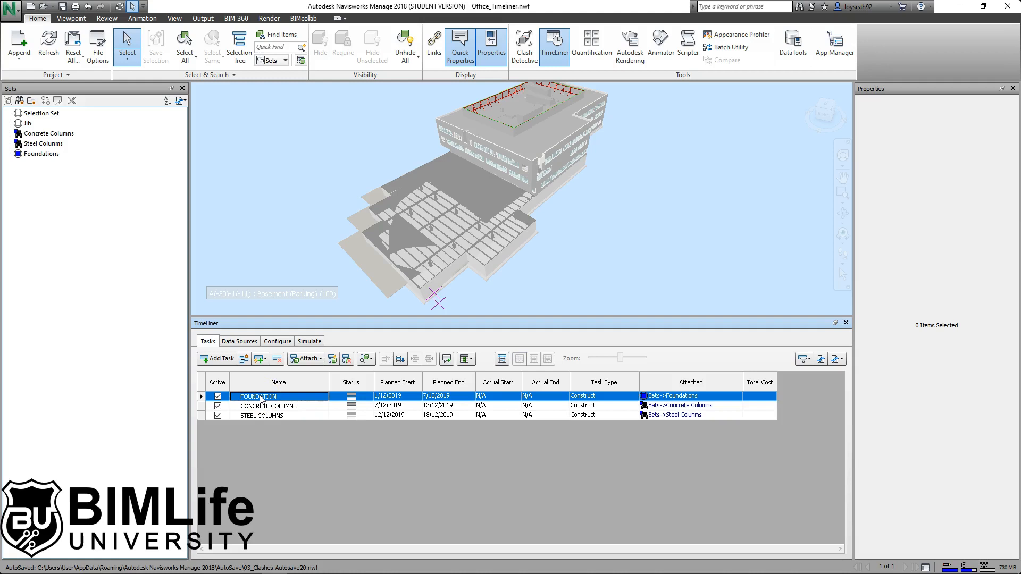
pyautogui.click(245, 360)
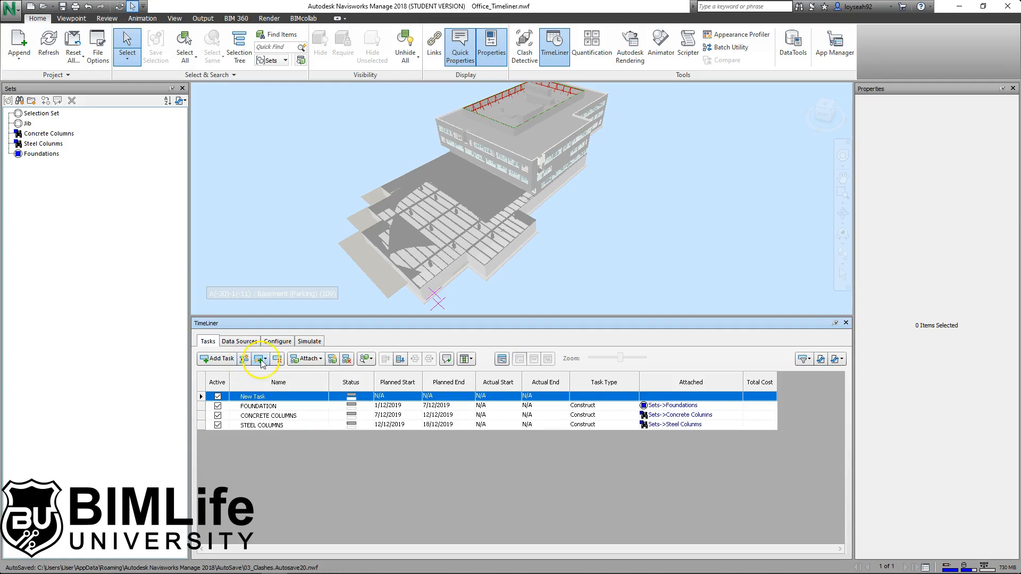
pyautogui.click(245, 359)
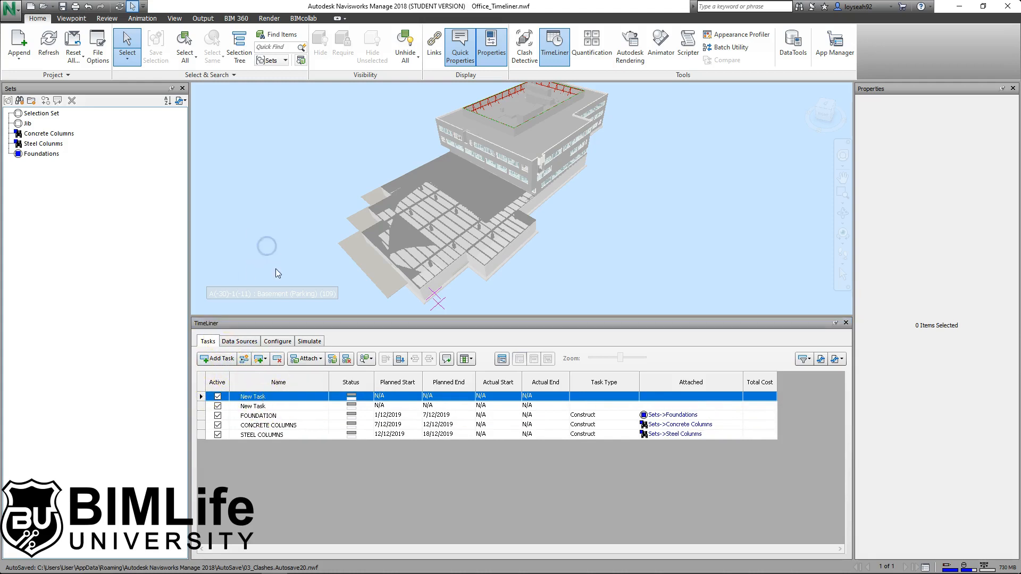
pyautogui.press('Delete')
pyautogui.press('Delete')
# Insert two new tasks between the FOUNDATION and CONCRETE COLUMNS tasks
pyautogui.click(203, 406)
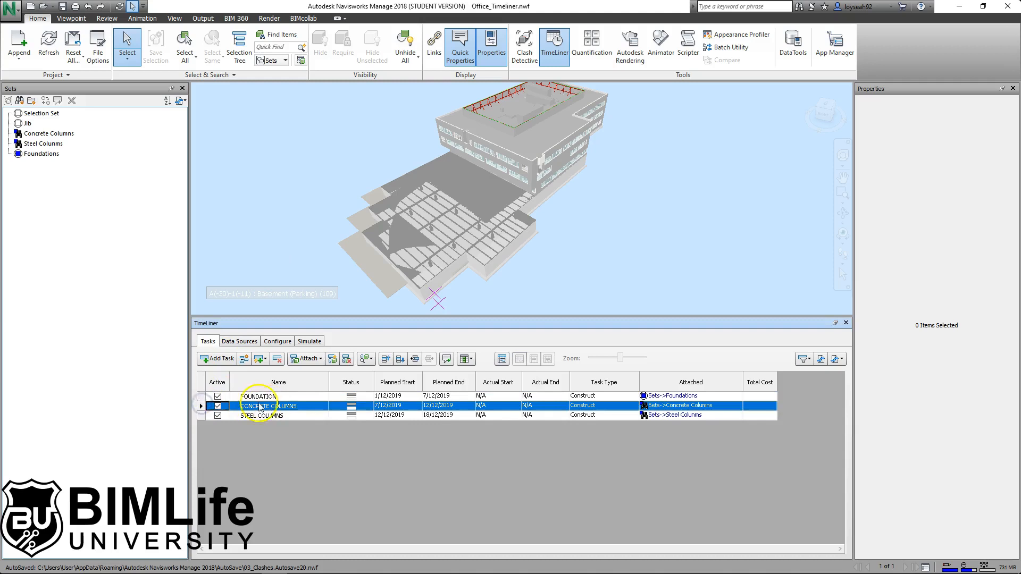
pyautogui.click(243, 359)
pyautogui.click(244, 359)
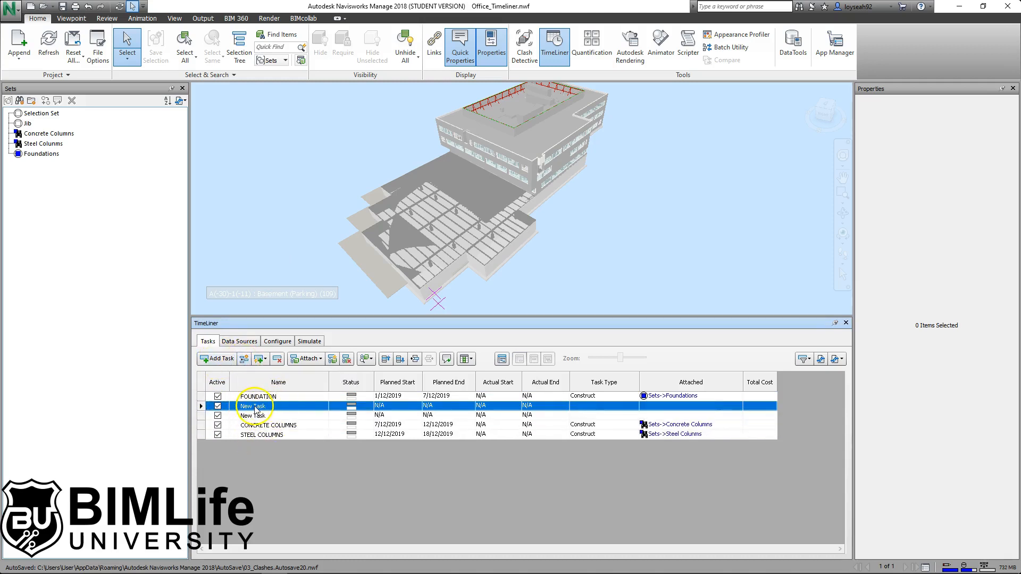
# Name the two new tasks below FOUNDATION as FOUNDATION.P1 and FOUNDATION.P2
pyautogui.click(267, 407)
pyautogui.write('f')
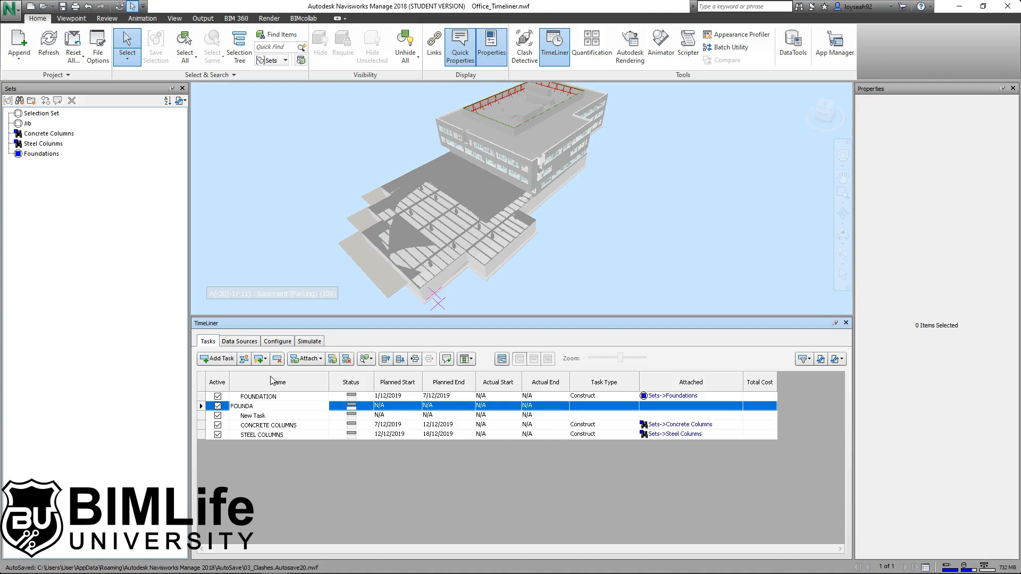
pyautogui.write('OUNDATION.P1')
pyautogui.press('Return')
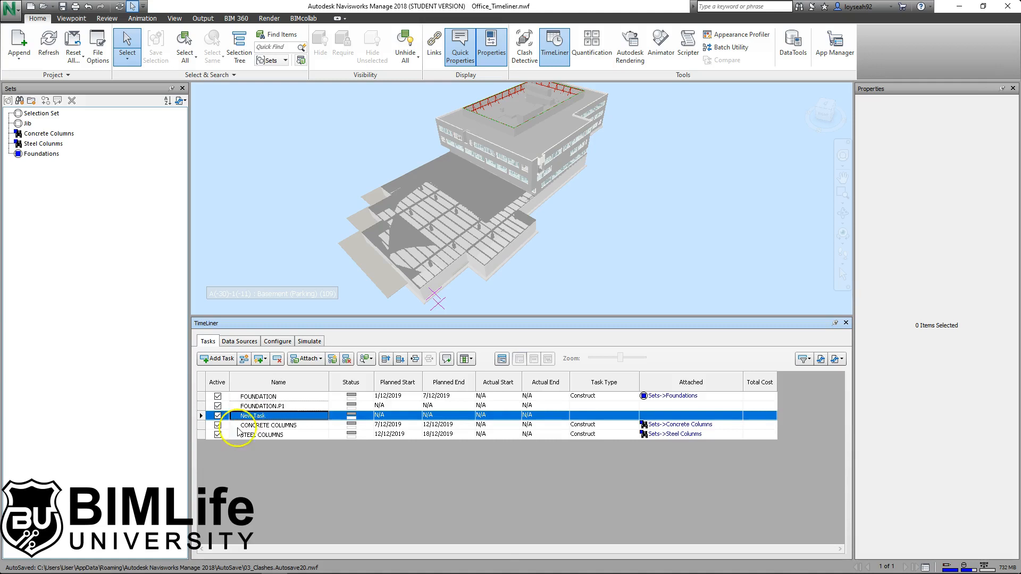
pyautogui.click(266, 416)
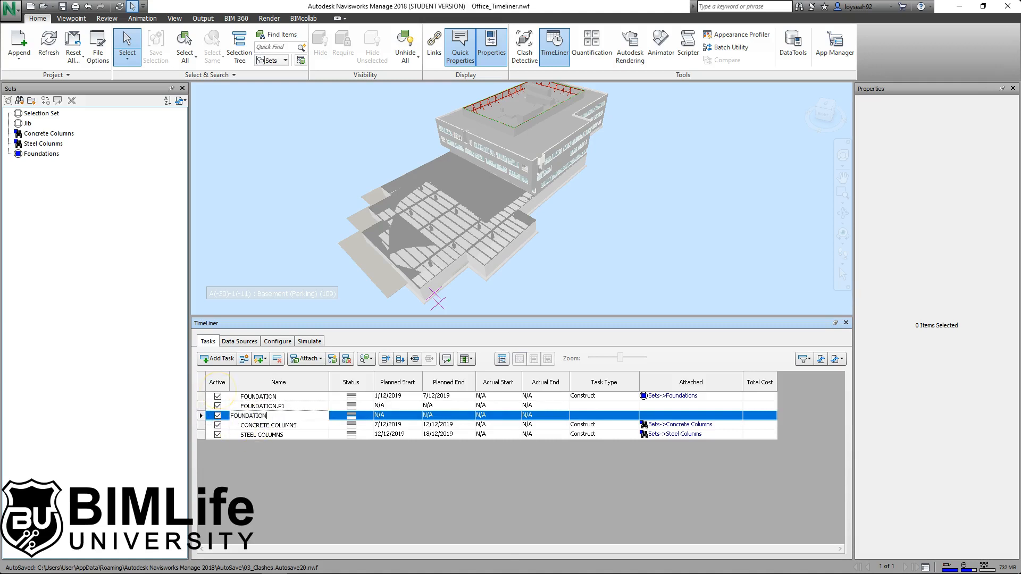
pyautogui.write('FOUNDATION.P2')
pyautogui.press('Return')
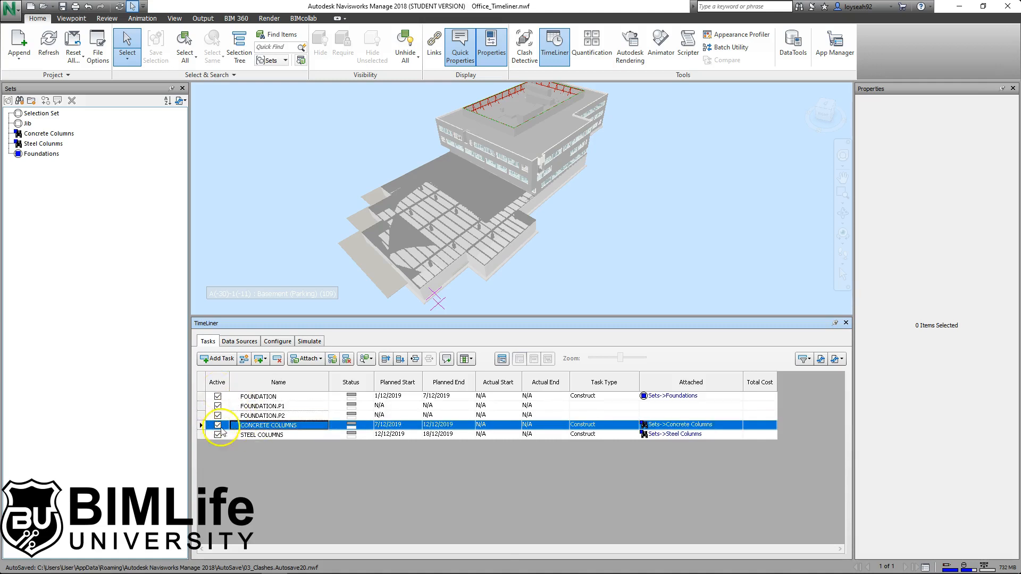
# Indent FOUNDATION.P1 and FOUNDATION.P2 so that both are subtasks of the FOUNDATION task
pyautogui.click(234, 406)
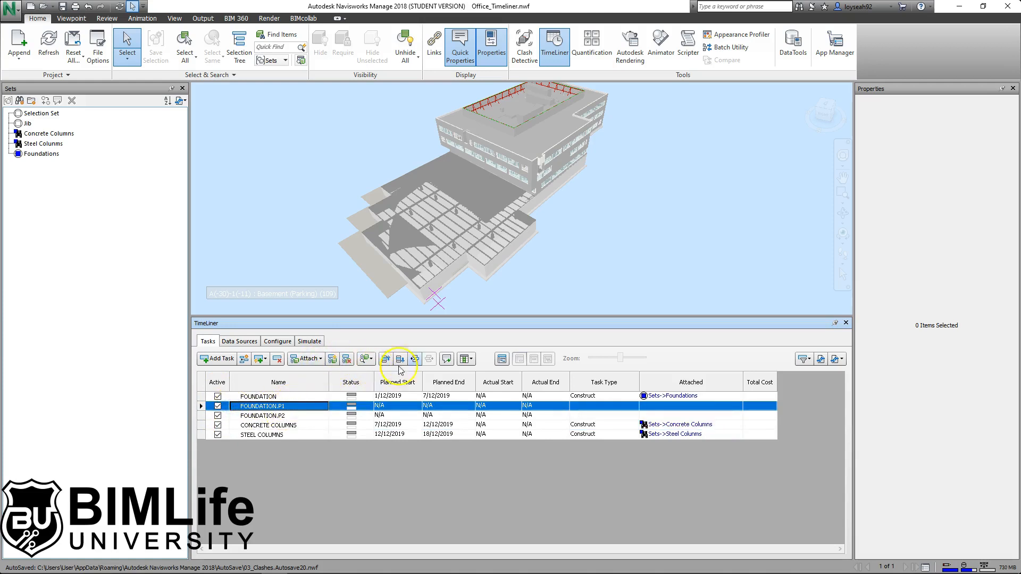
pyautogui.click(417, 365)
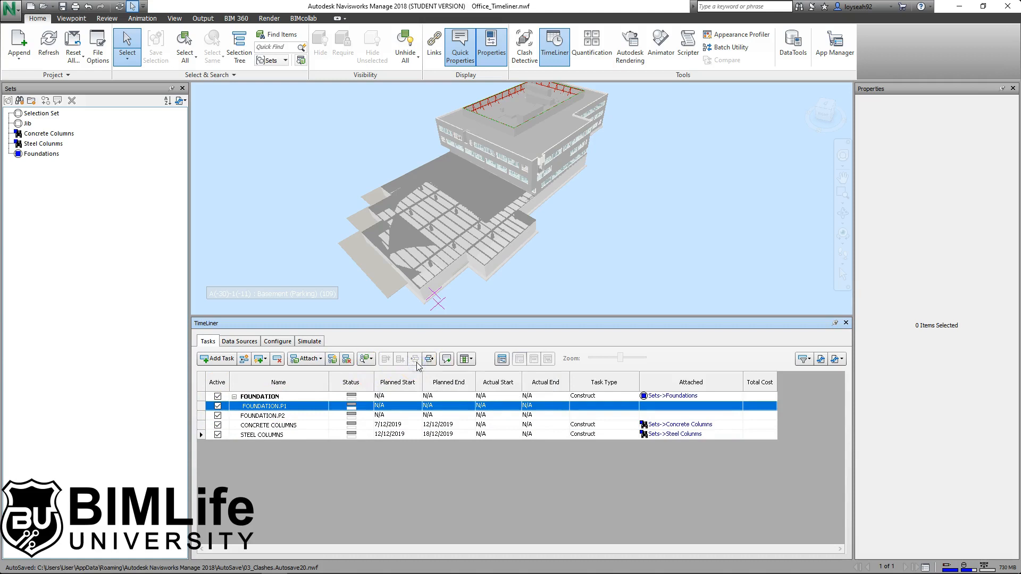
pyautogui.click(292, 416)
pyautogui.click(416, 361)
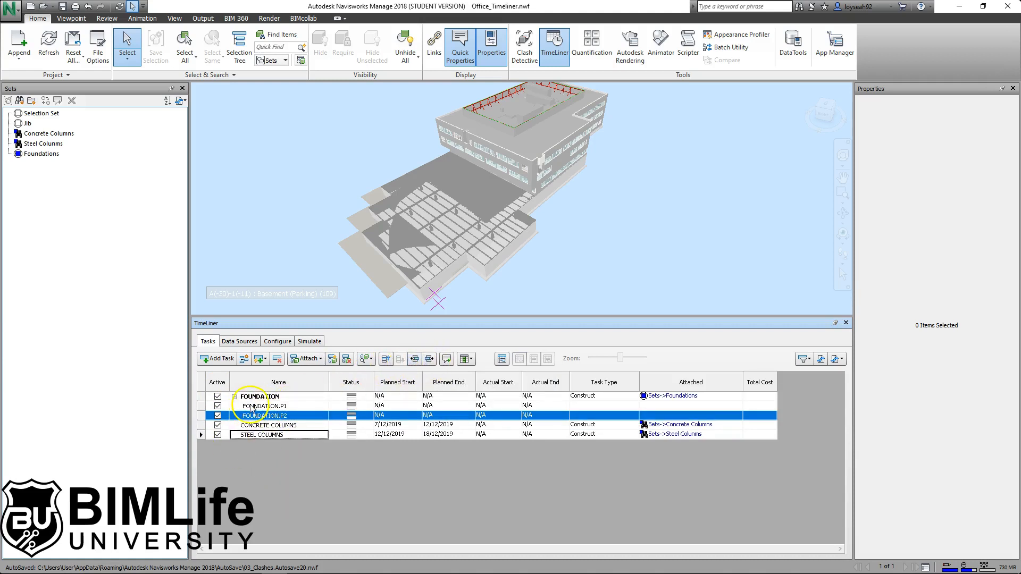
pyautogui.click(286, 407)
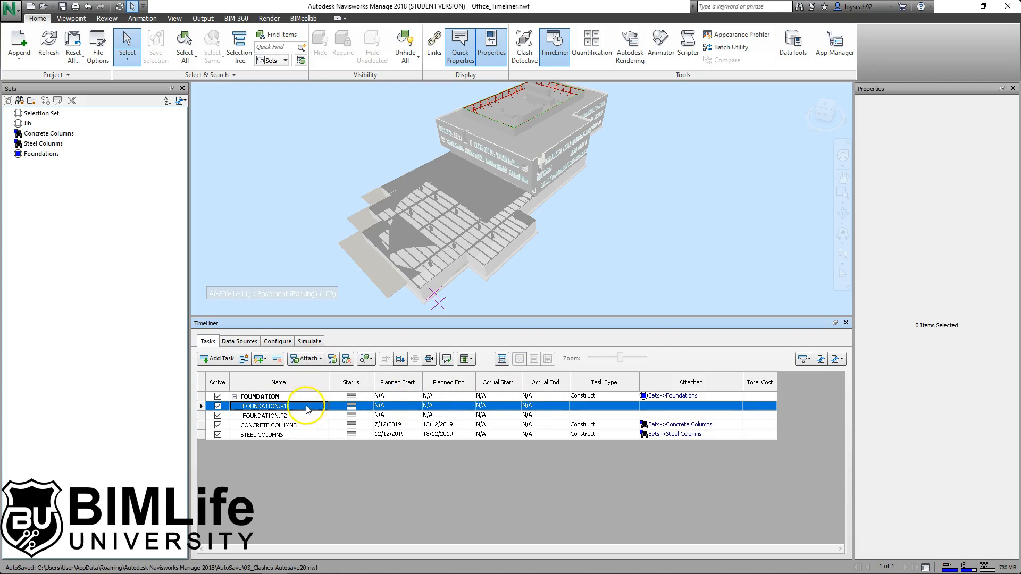
pyautogui.click(413, 396)
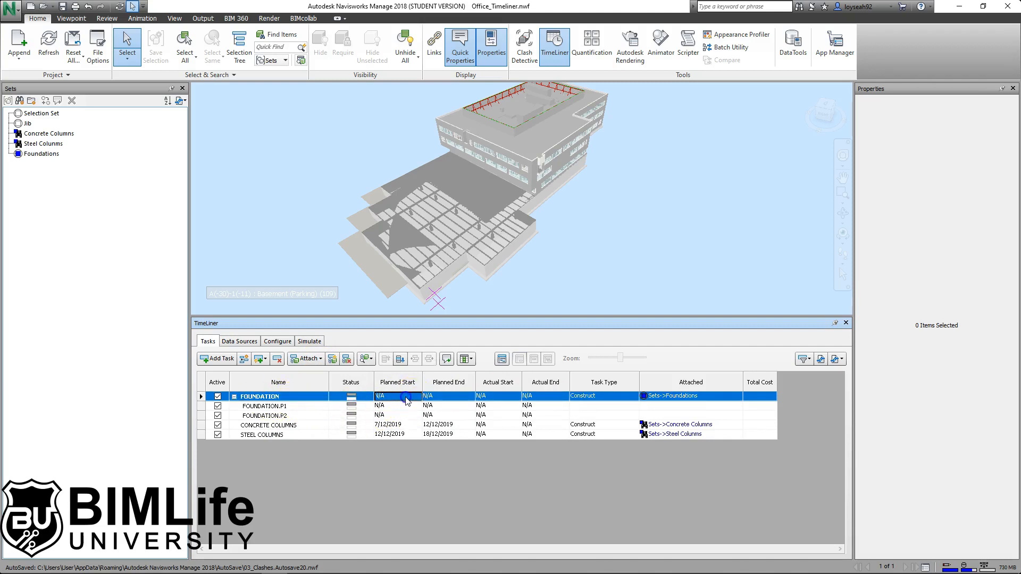
pyautogui.click(414, 396)
pyautogui.press('Tab')
pyautogui.press('Tab')
pyautogui.press('Tab')
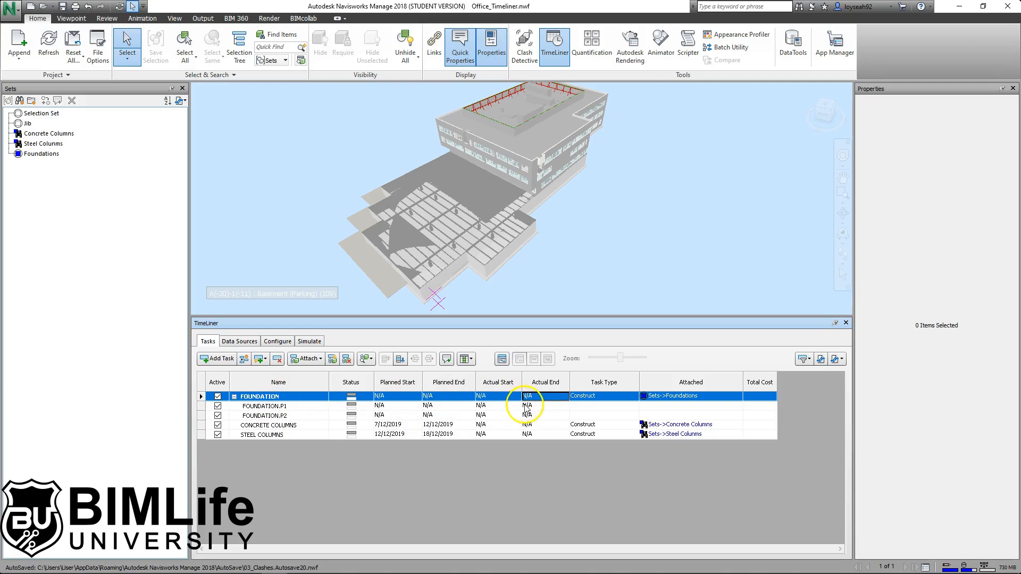
# Set FOUNDATION.P1's planned start to 1/12/2019 and its planned end to 3/12/2019
pyautogui.click(416, 407)
pyautogui.click(487, 422)
pyautogui.click(487, 421)
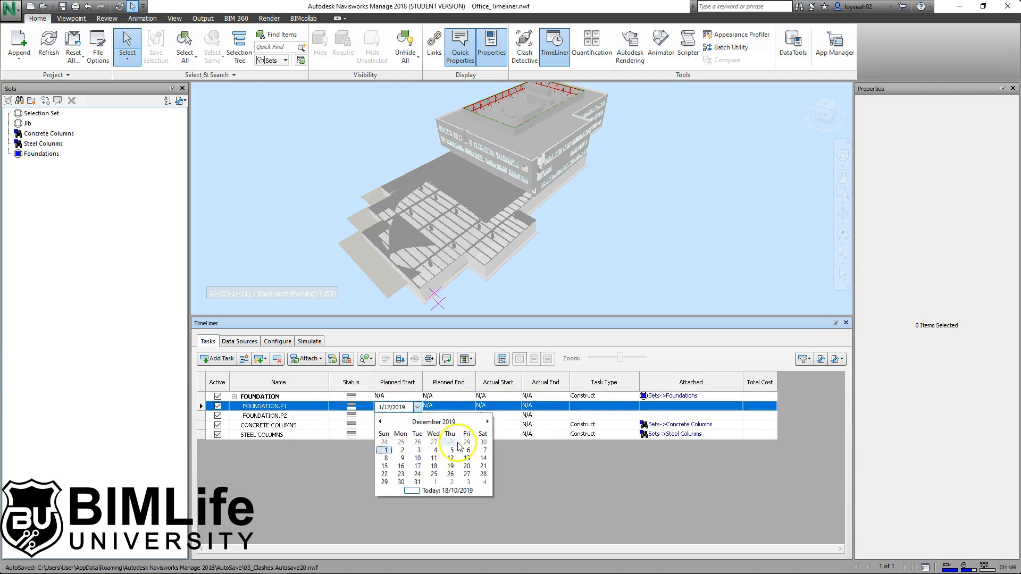
pyautogui.click(385, 450)
pyautogui.click(466, 408)
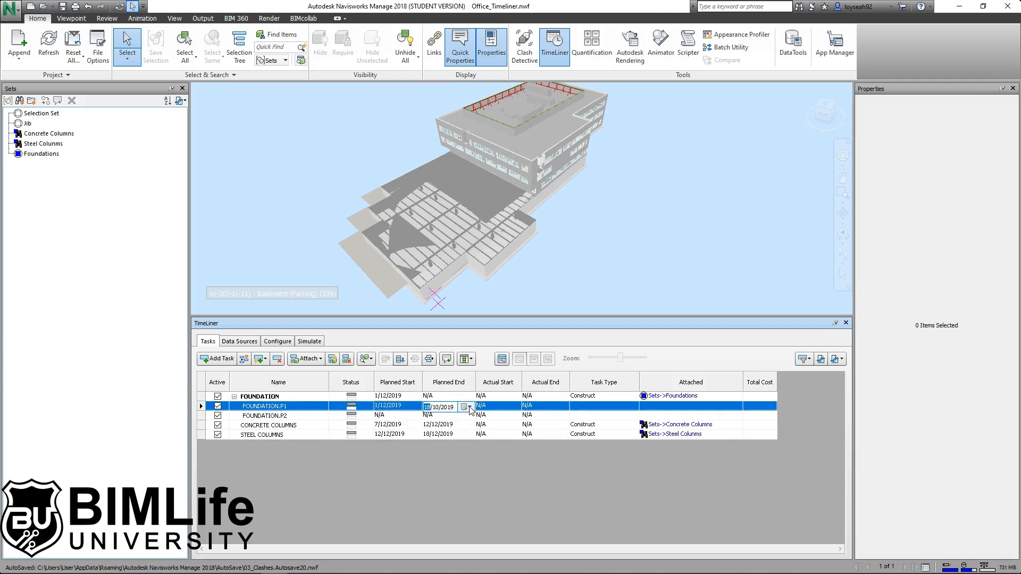
pyautogui.click(469, 407)
pyautogui.click(535, 422)
pyautogui.click(536, 421)
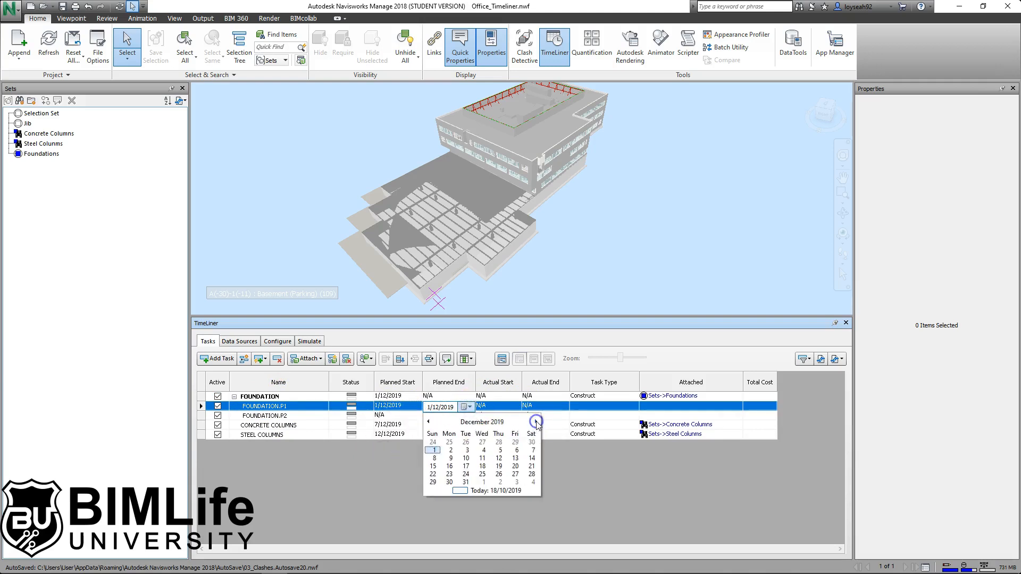
pyautogui.click(467, 450)
# Set FOUNDATION.P2's planned start to 3/12/2019 and its planned end to 7/12/2019
pyautogui.click(397, 416)
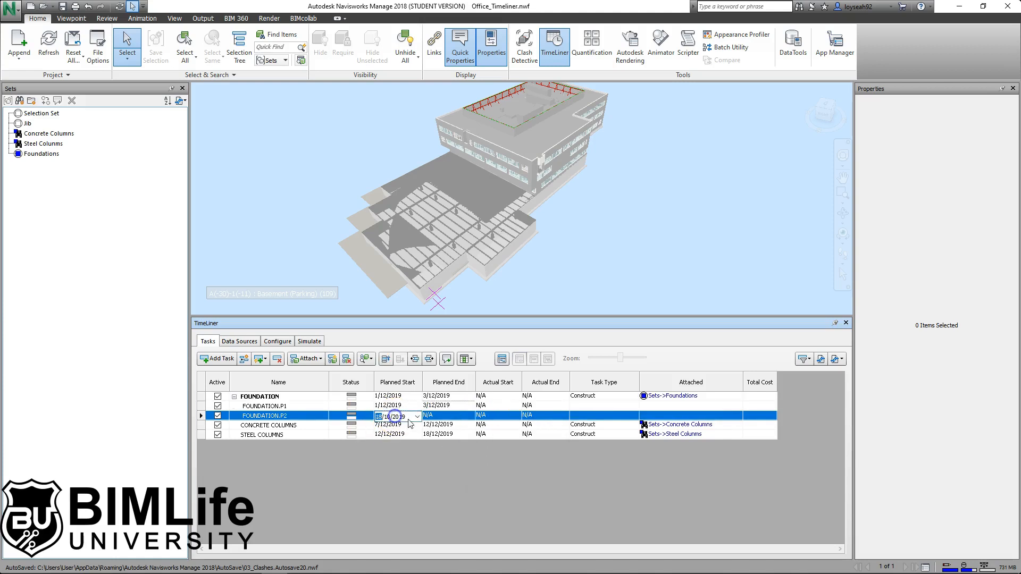
pyautogui.click(417, 417)
pyautogui.click(487, 431)
pyautogui.click(487, 431)
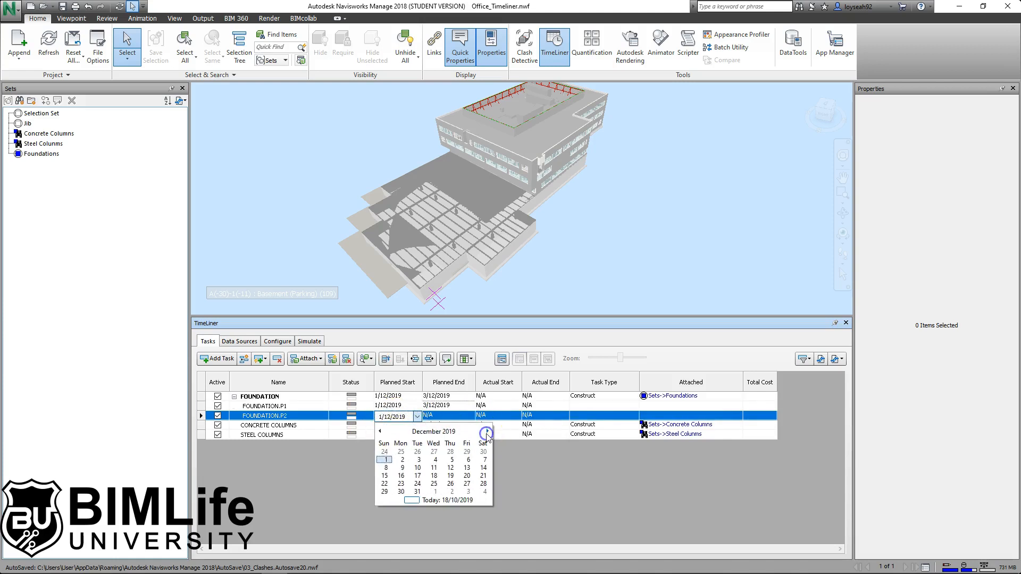
pyautogui.click(417, 452)
pyautogui.click(449, 416)
pyautogui.click(466, 417)
pyautogui.click(536, 431)
pyautogui.click(535, 431)
pyautogui.click(533, 460)
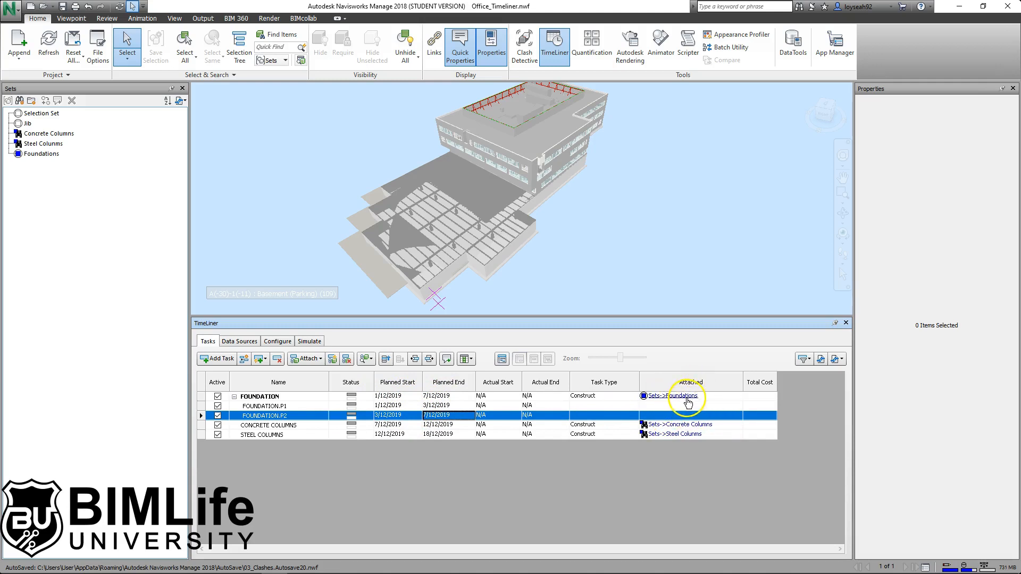
# Assign the Construct task type to both foundation subtasks, FOUNDATION.P1 and FOUNDATION.P2
pyautogui.click(632, 406)
pyautogui.click(632, 406)
pyautogui.click(594, 425)
pyautogui.click(632, 417)
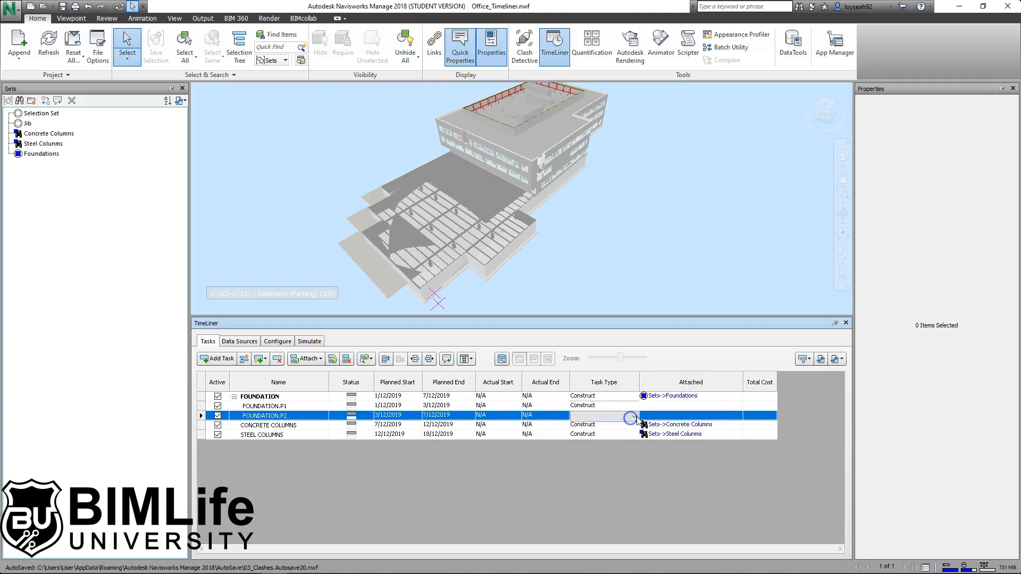
pyautogui.click(613, 434)
# Clear the Foundations set attachment from the parent FOUNDATION task and deselect everything in the model
pyautogui.click(685, 398)
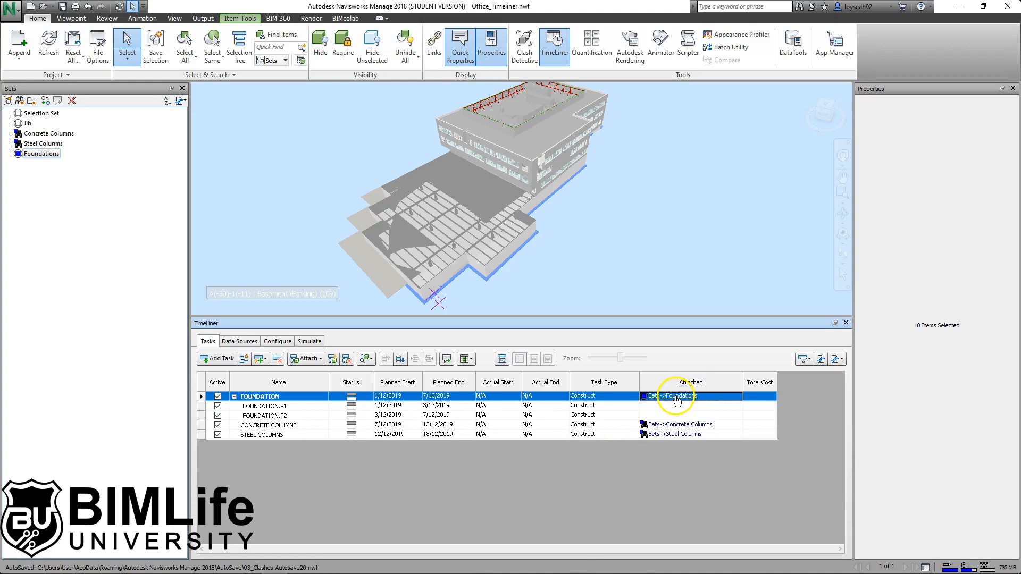
pyautogui.rightClick(684, 399)
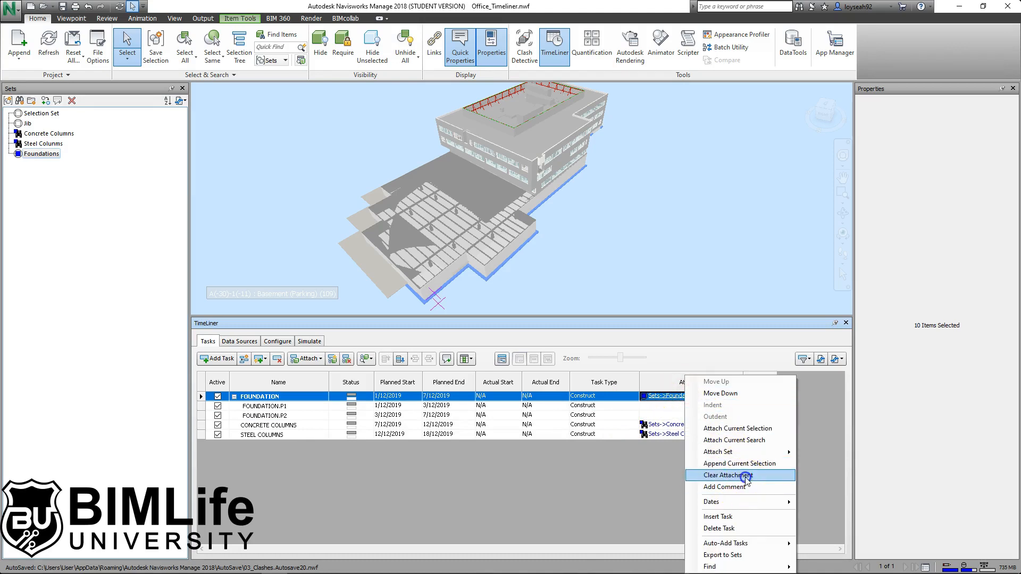
pyautogui.click(745, 476)
pyautogui.click(659, 416)
pyautogui.click(663, 406)
pyautogui.click(669, 258)
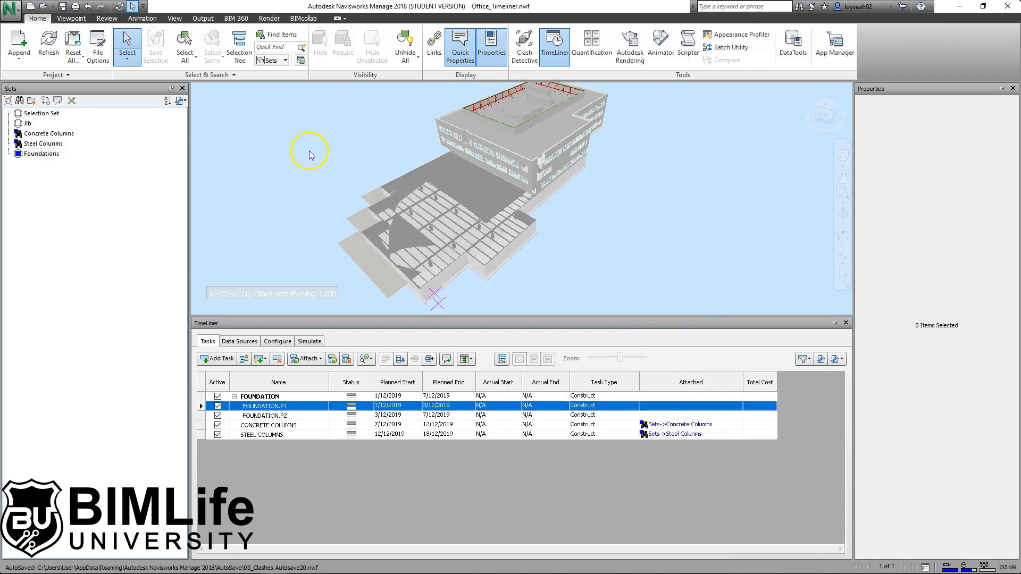
# Display the model's selection tree and collapse the BL_2017_Trapelo_STR.nwc branch
pyautogui.click(239, 46)
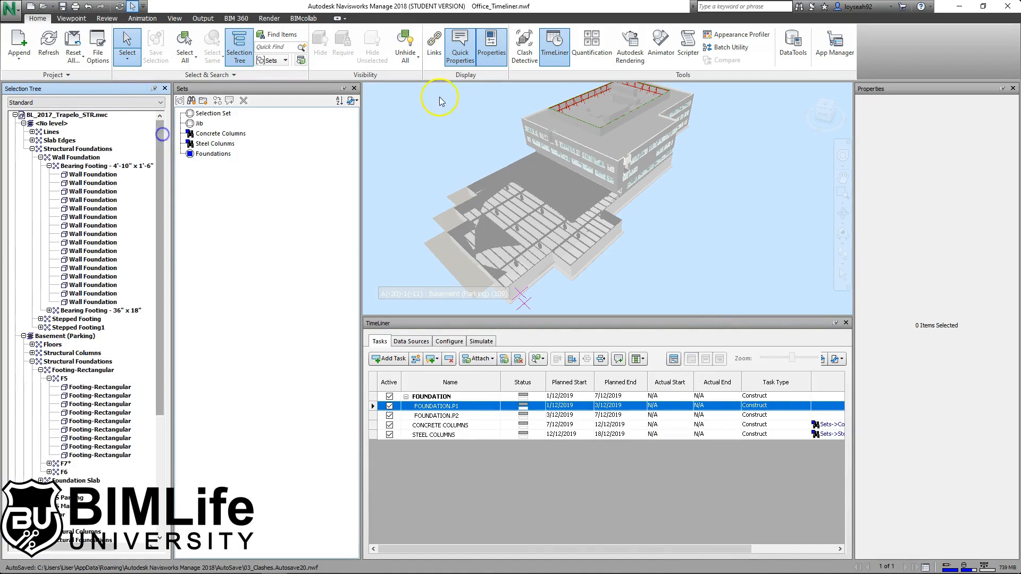
pyautogui.click(15, 115)
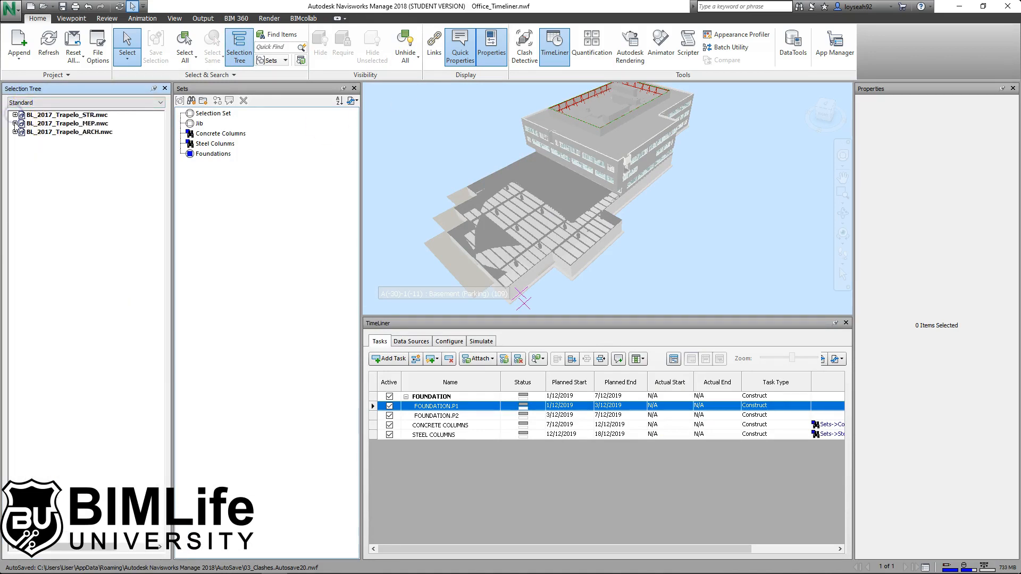